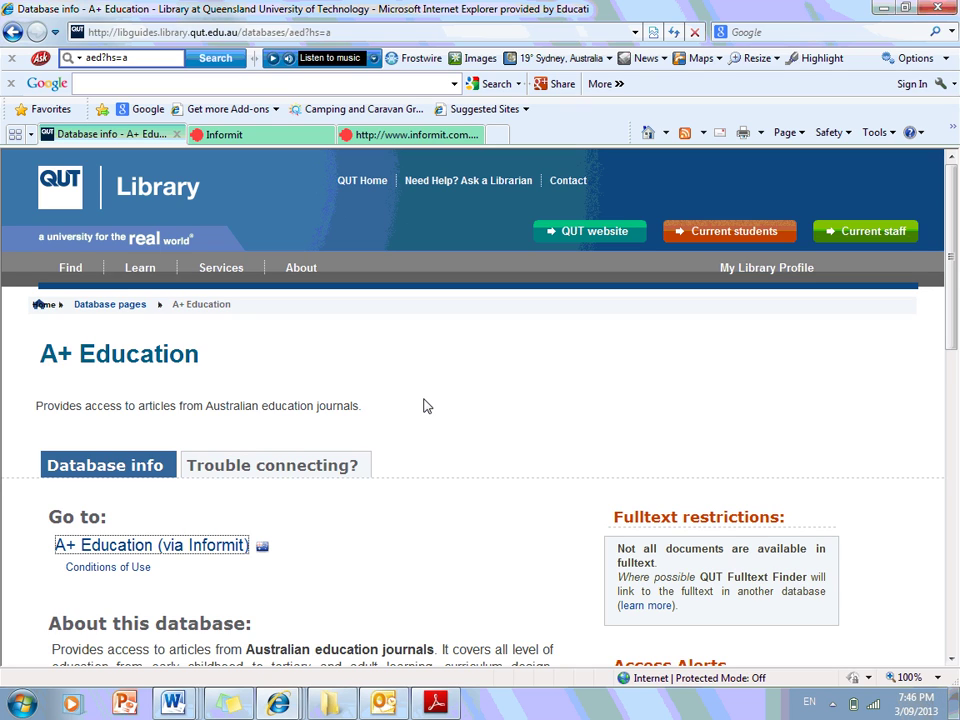
Consult the sticky notes and the Informit Search Hints handout, ending on the A+ Education search page
{"action": "left_click", "coordinate": [249, 702]}
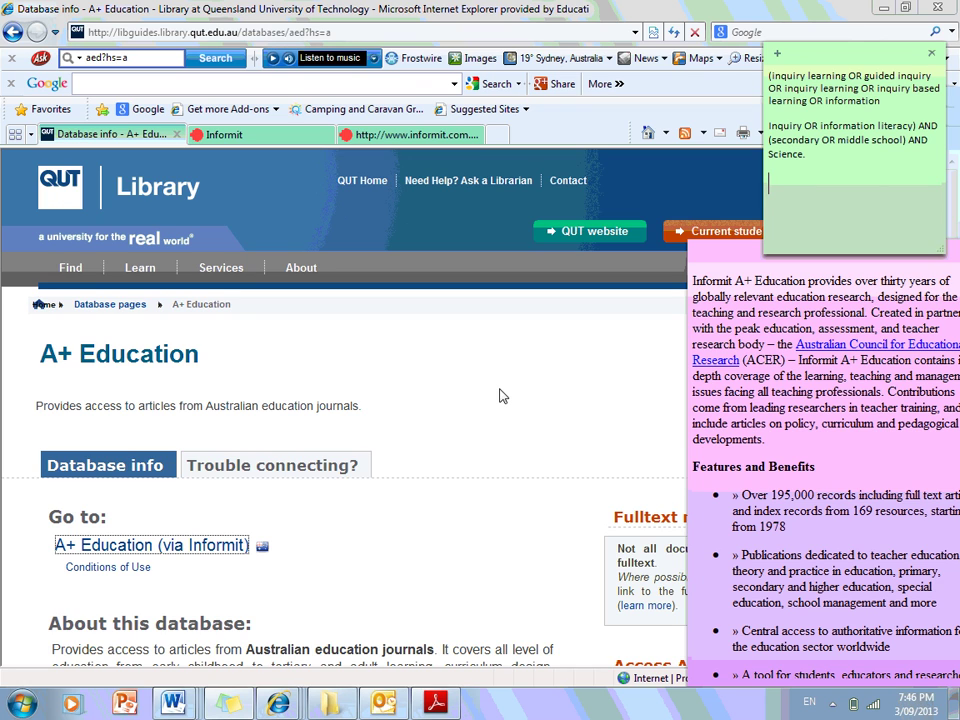
{"action": "left_click", "coordinate": [242, 701]}
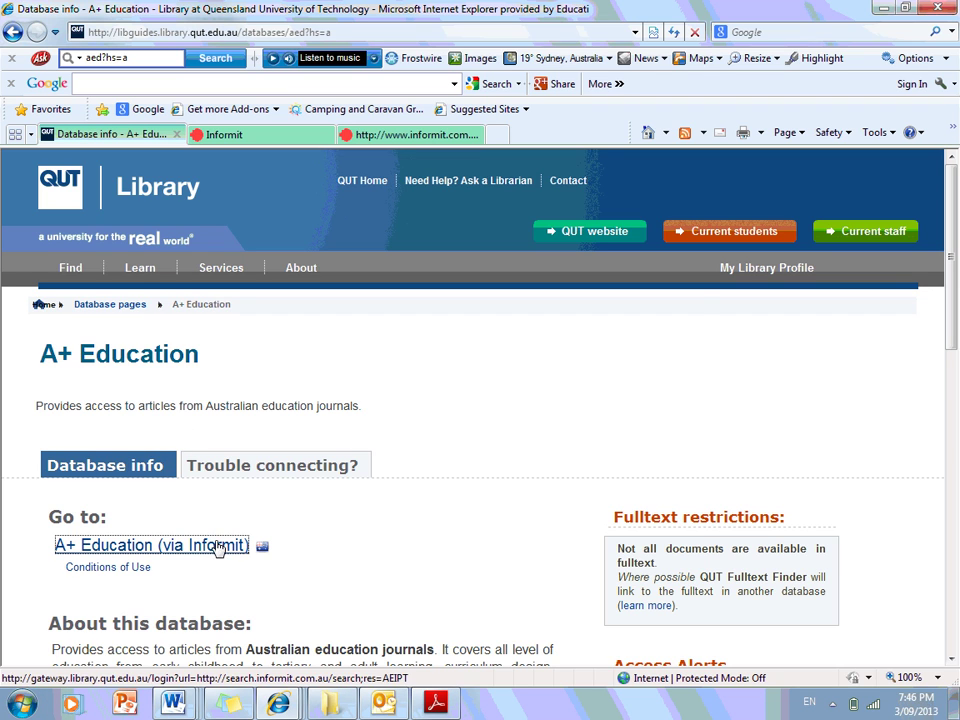
{"action": "left_click", "coordinate": [243, 136]}
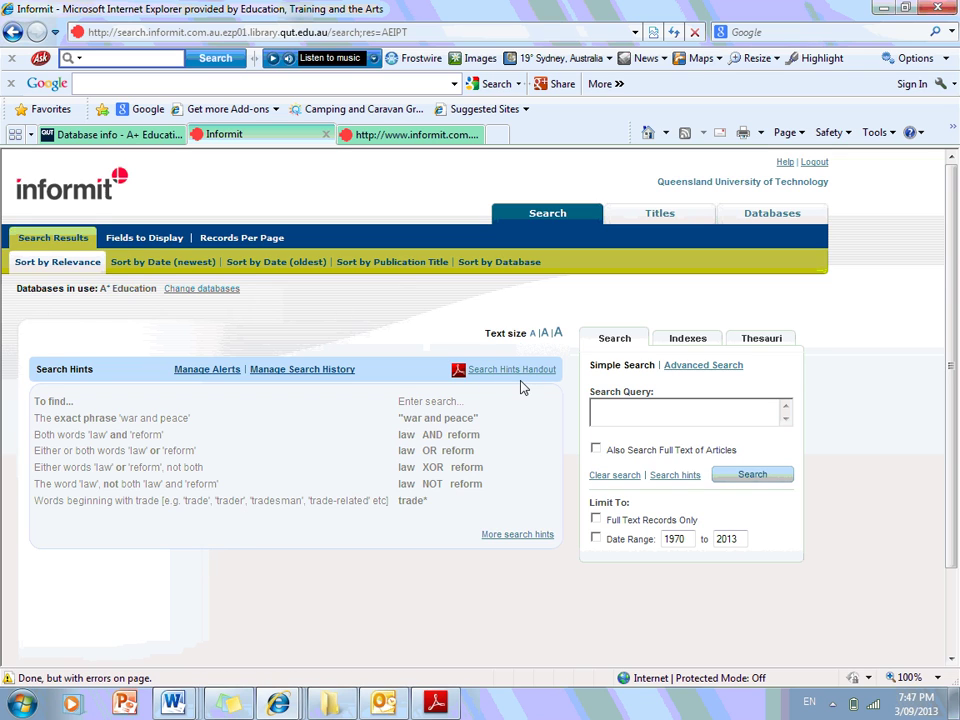
{"action": "left_click", "coordinate": [415, 138]}
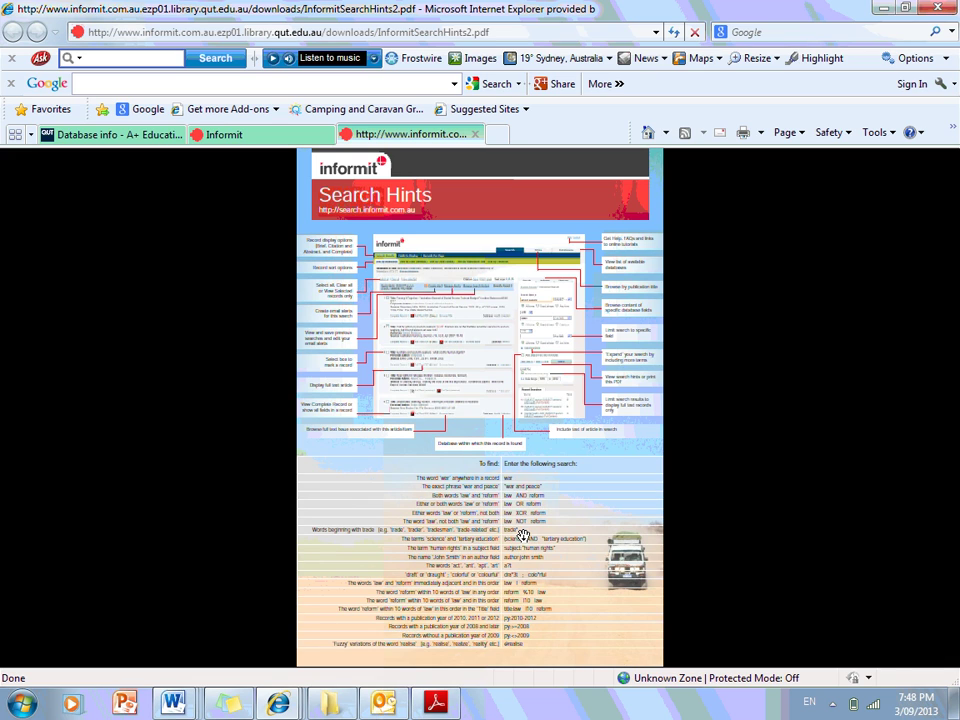
{"action": "left_click", "coordinate": [299, 137]}
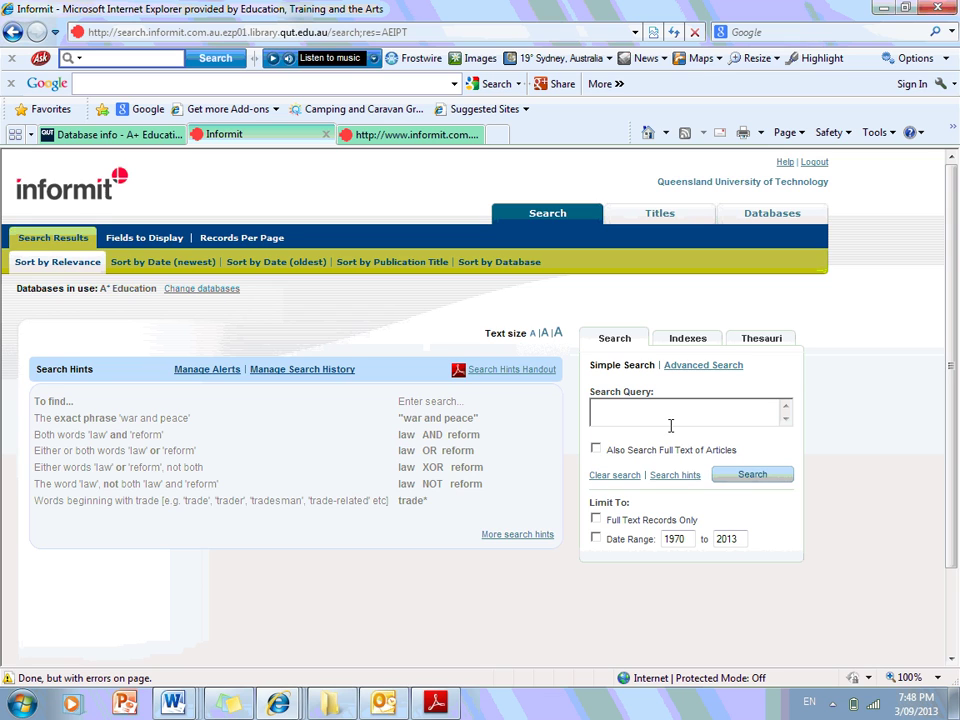
Try to open the Advanced Search form in a separate browser tab, then return to the Informit search page
{"action": "right_click", "coordinate": [708, 369]}
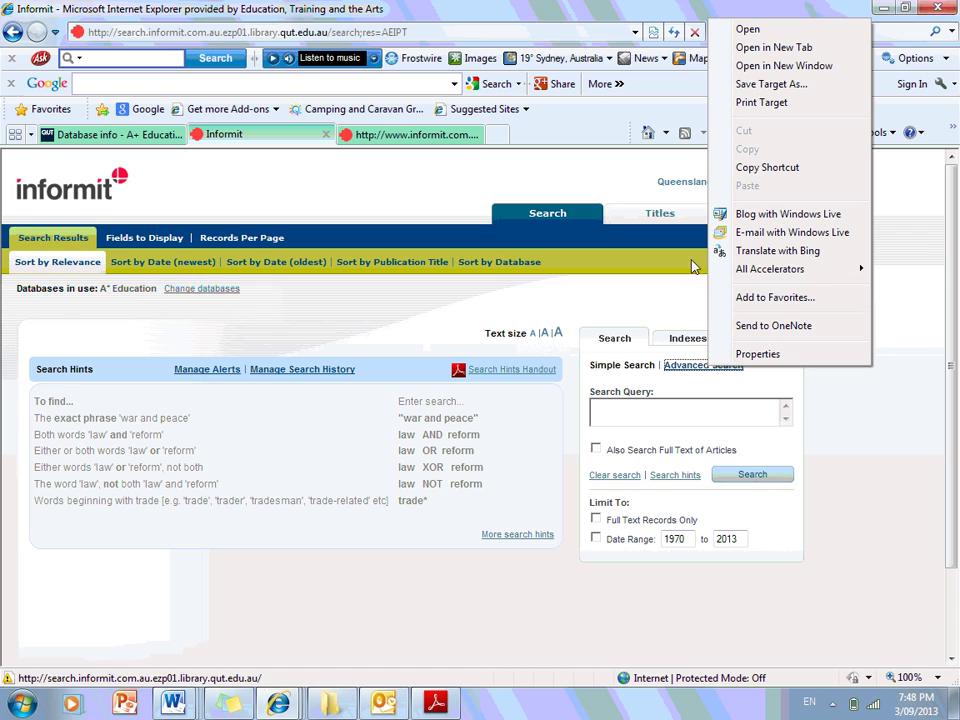
{"action": "left_click", "coordinate": [755, 50]}
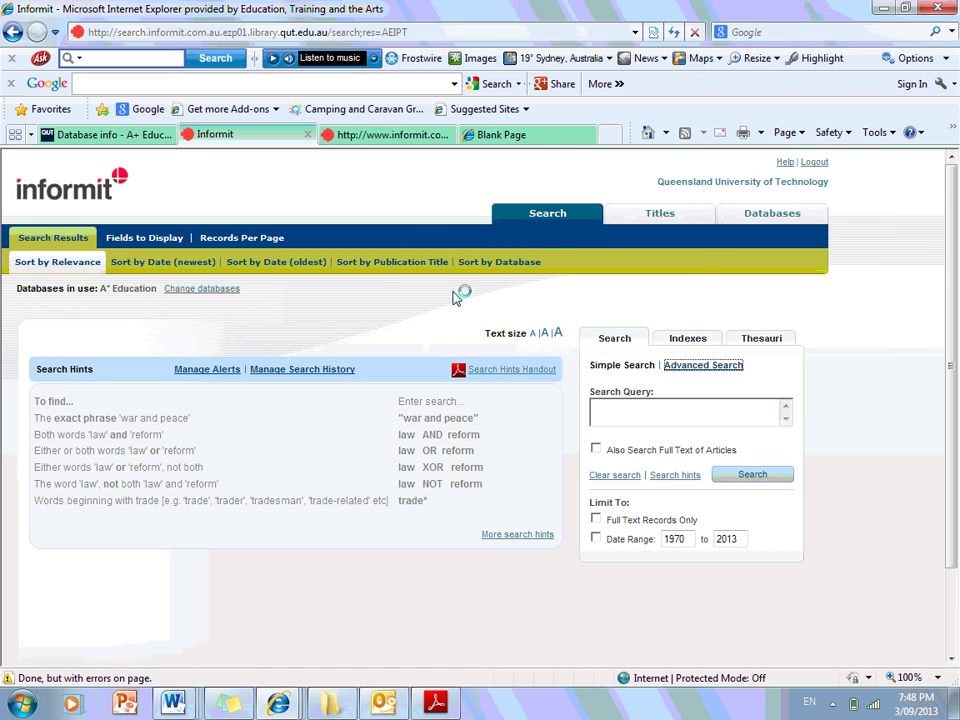
{"action": "left_click", "coordinate": [483, 147]}
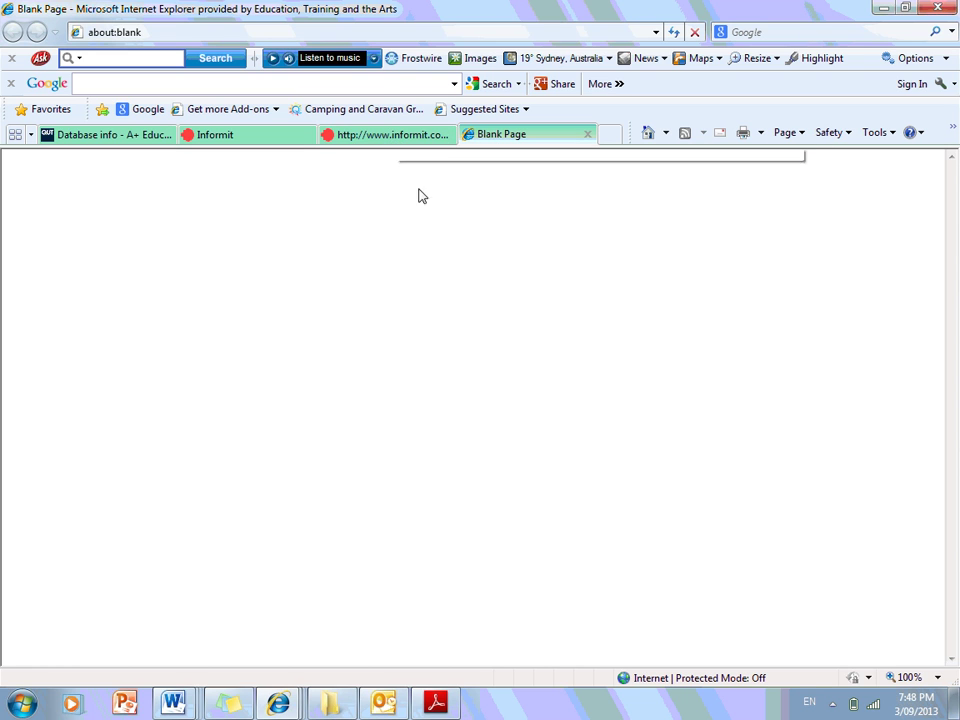
{"action": "left_click", "coordinate": [386, 133]}
{"action": "left_click", "coordinate": [272, 135]}
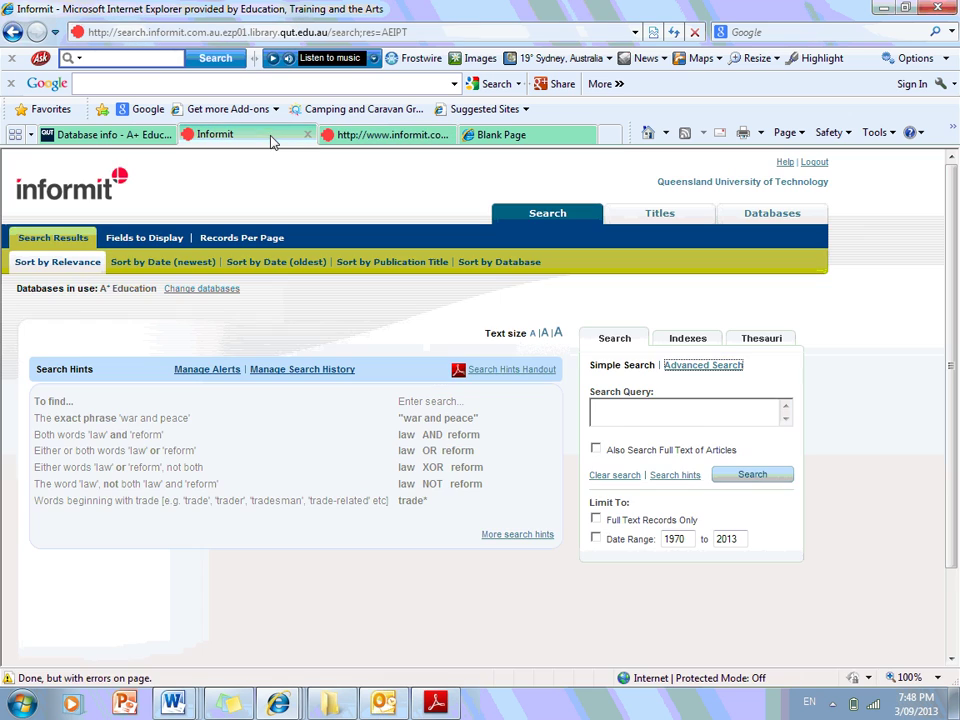
Switch to Advanced Search and examine the searchable fields, the Boolean operators and the remaining form options
{"action": "left_click", "coordinate": [707, 370]}
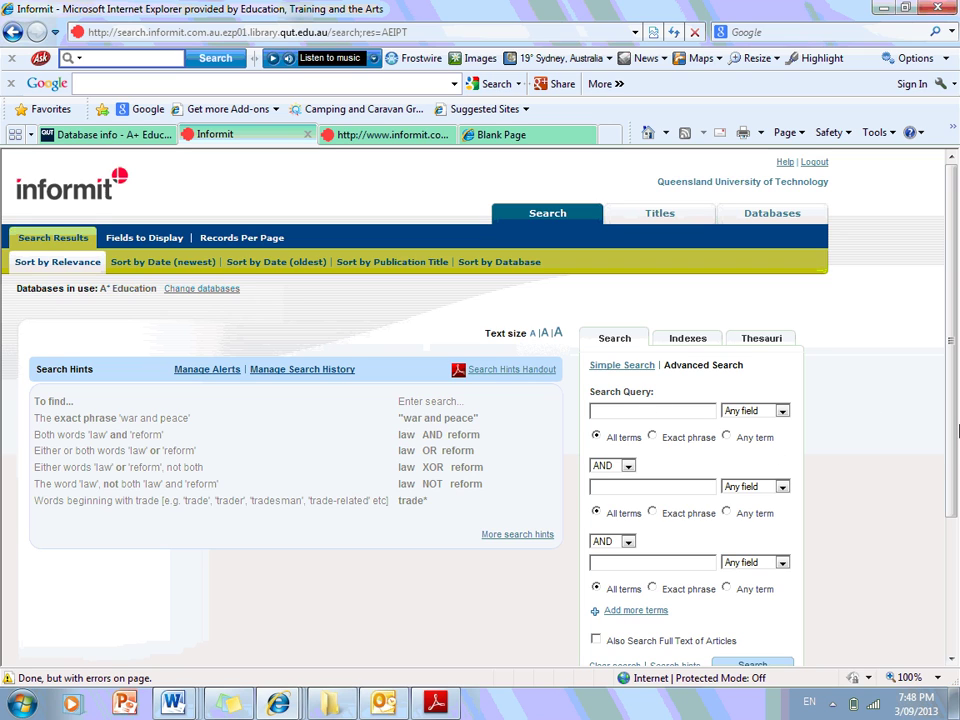
{"action": "left_click", "coordinate": [787, 415]}
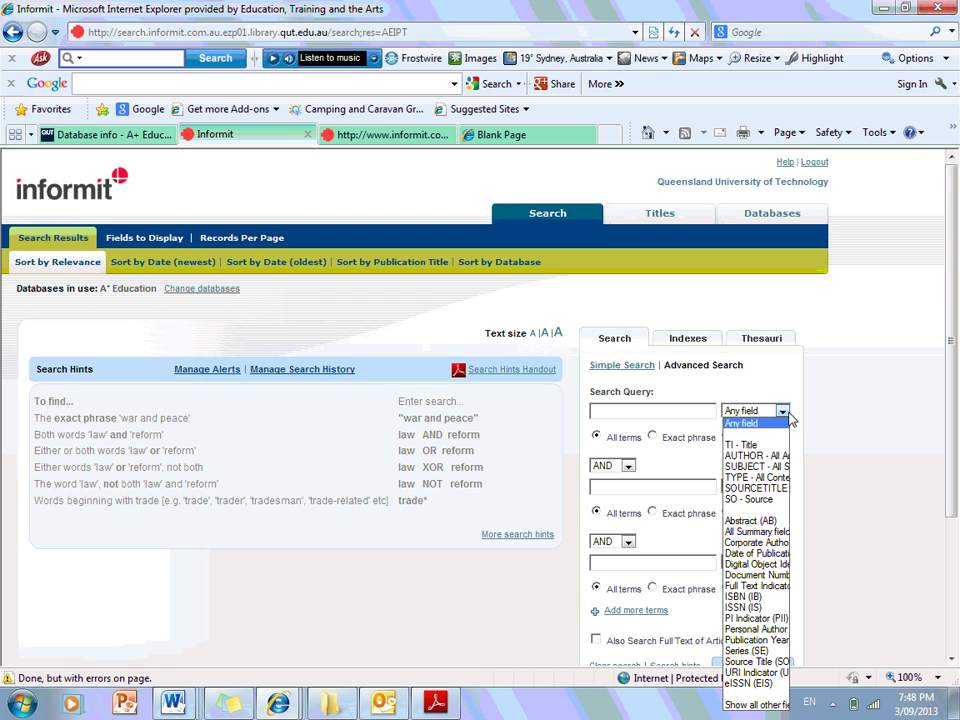
{"action": "left_click", "coordinate": [789, 419]}
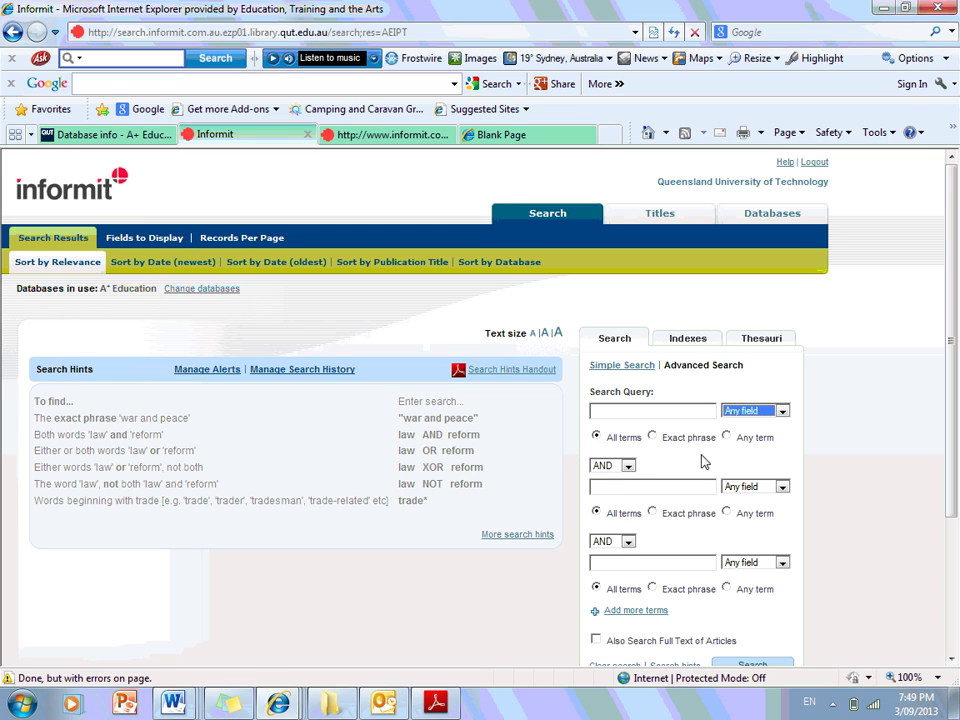
{"action": "left_click", "coordinate": [628, 466]}
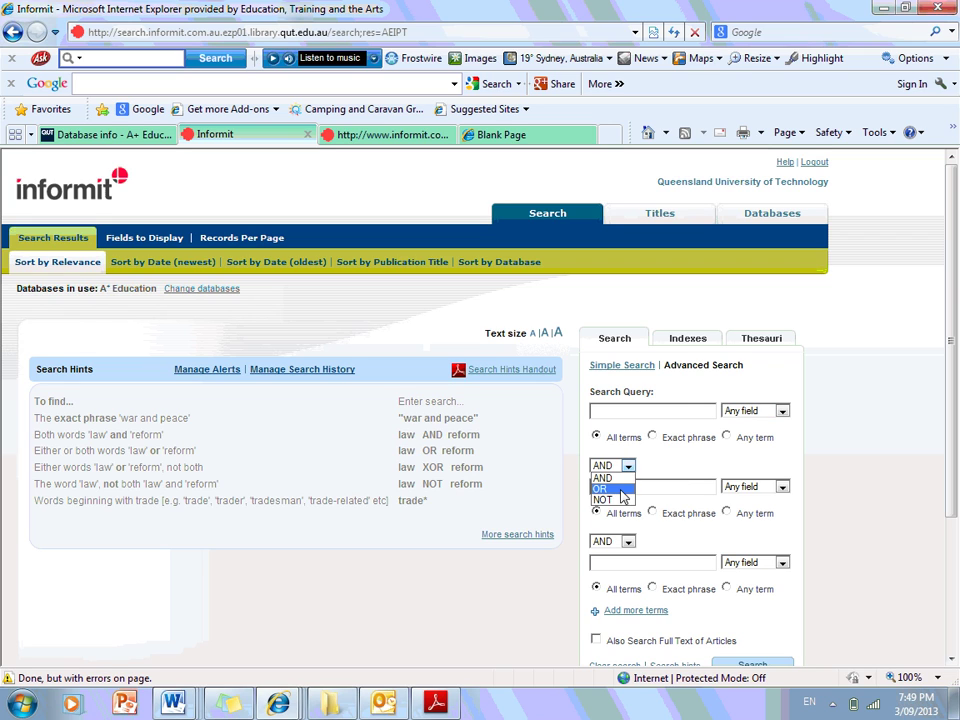
{"action": "left_click", "coordinate": [628, 477]}
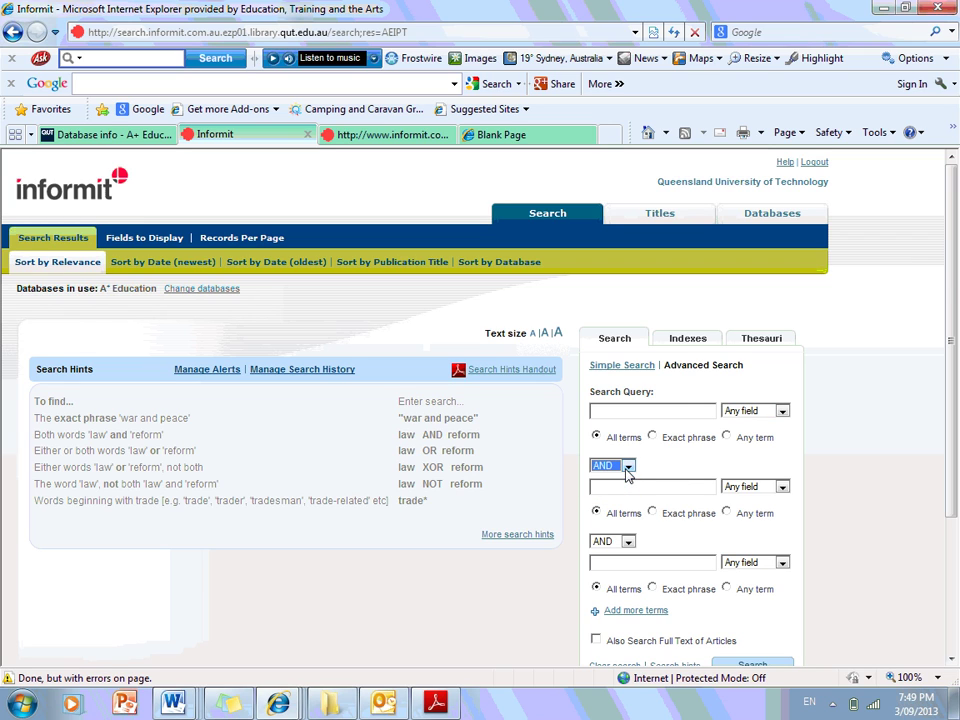
{"action": "left_click_drag", "start_coordinate": [955, 335], "coordinate": [949, 437]}
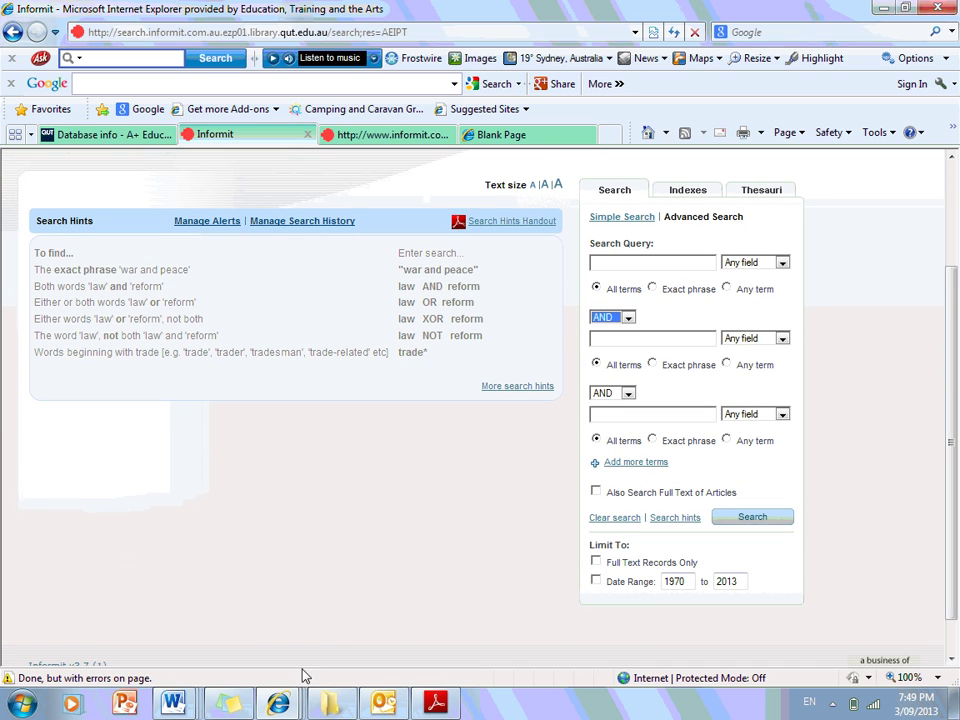
Place the green note with the search string over the Search Hints area and compare it with the advanced form's first operator choices
{"action": "mouse_move", "coordinate": [233, 710]}
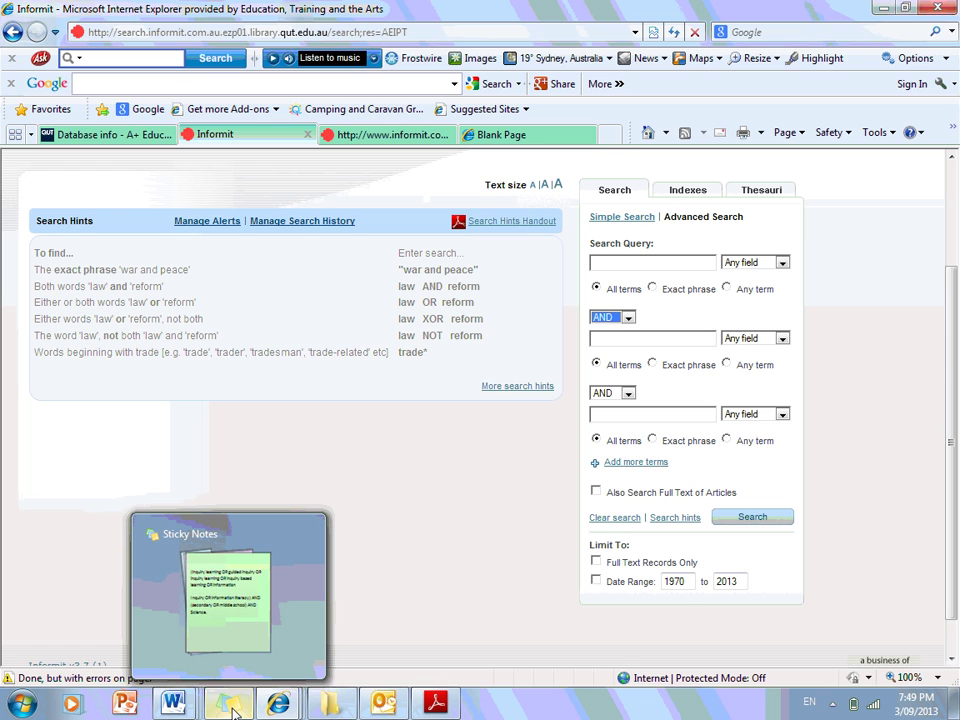
{"action": "left_click", "coordinate": [233, 710]}
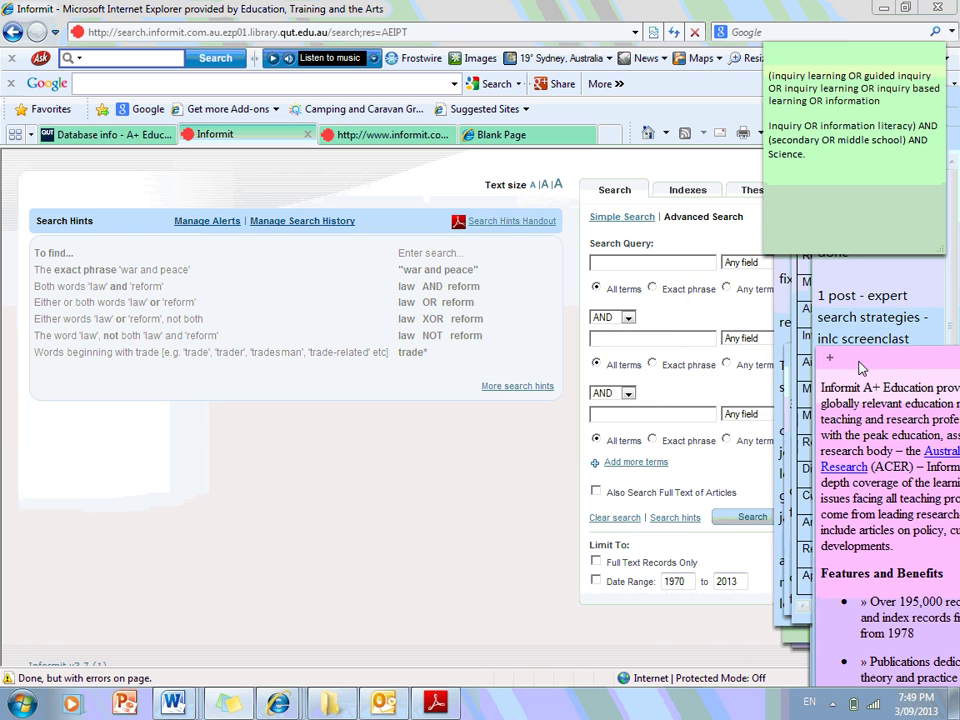
{"action": "left_click_drag", "start_coordinate": [800, 50], "coordinate": [254, 66]}
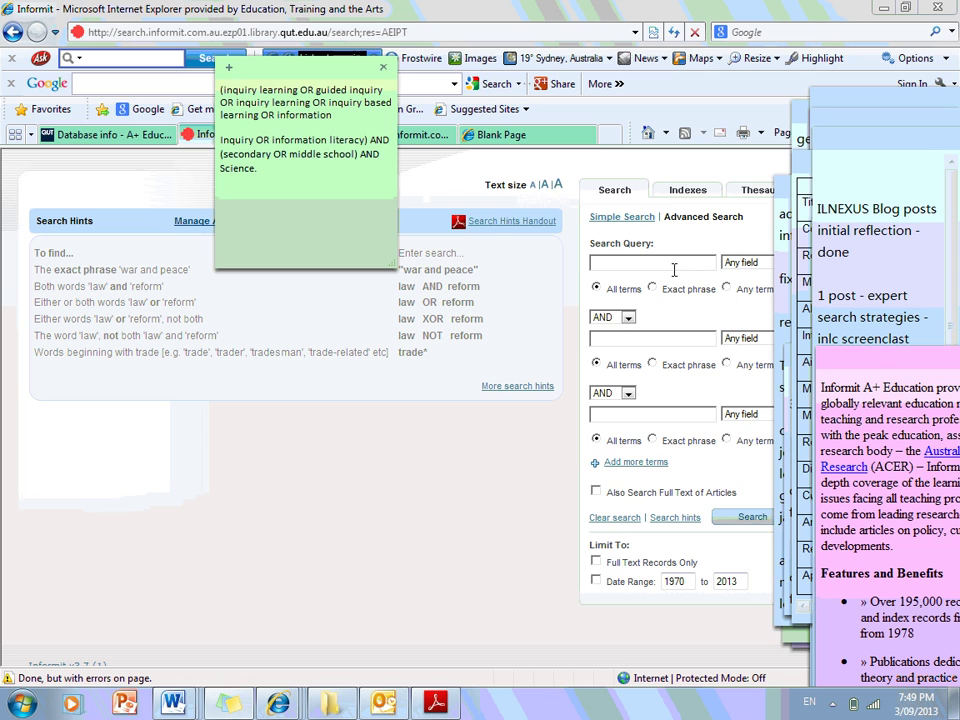
{"action": "left_click", "coordinate": [628, 317]}
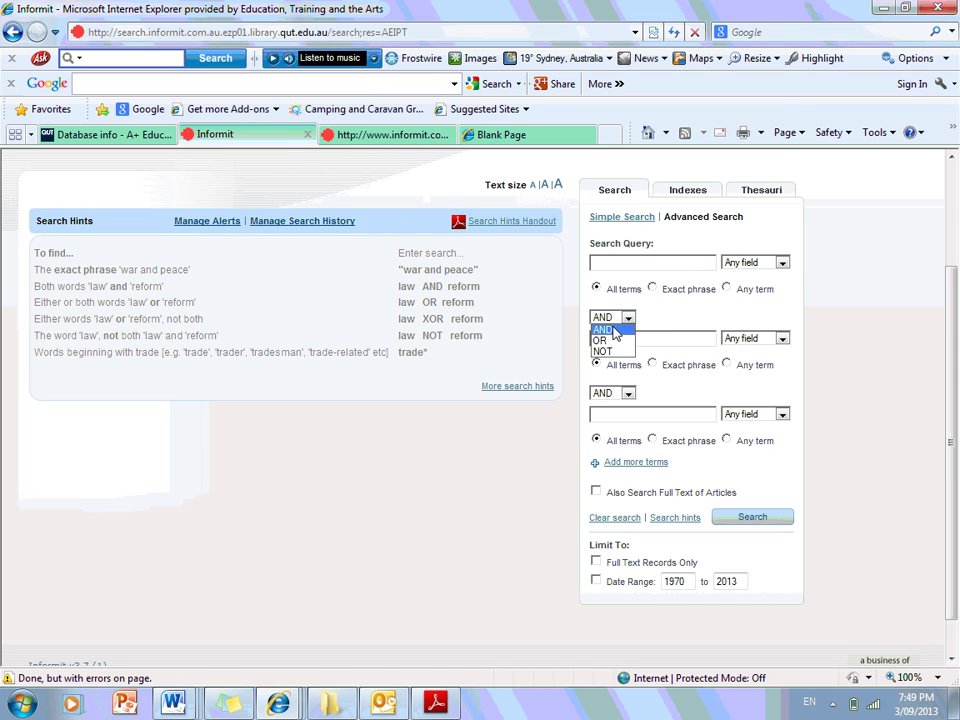
{"action": "left_click", "coordinate": [613, 329]}
{"action": "left_click", "coordinate": [507, 469]}
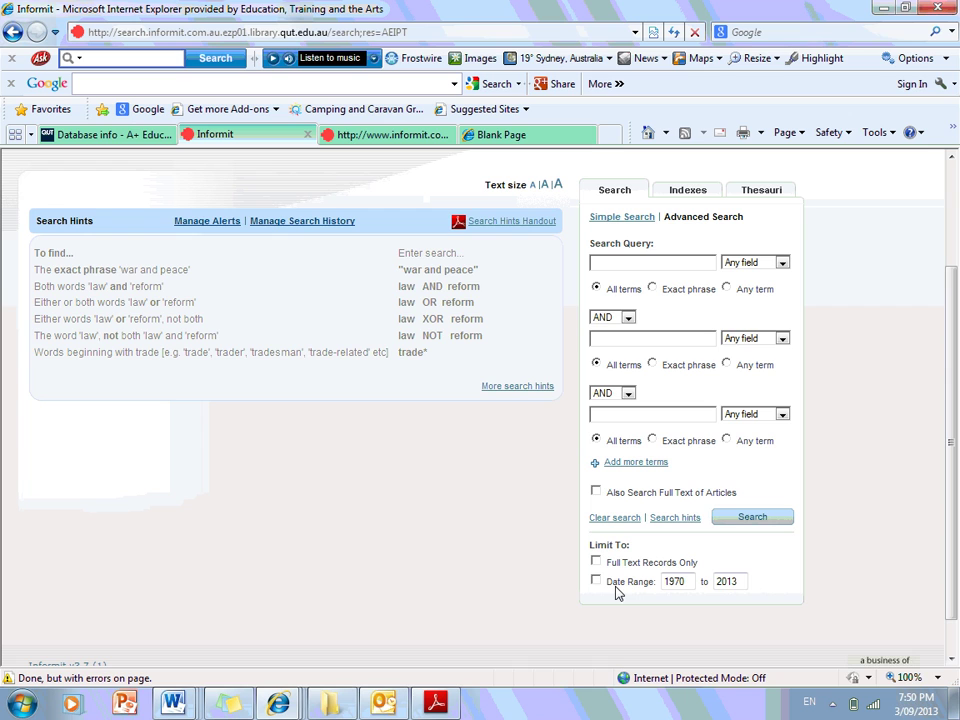
Return to Simple Search and place the green search-string note beside the search form
{"action": "left_click_drag", "start_coordinate": [950, 495], "coordinate": [924, 384]}
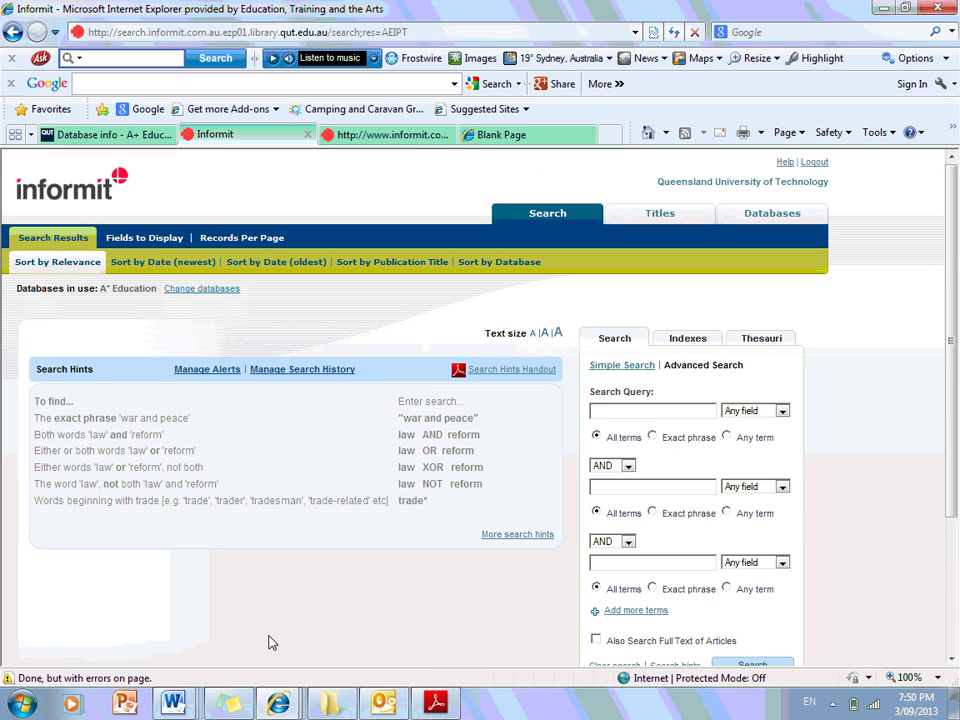
{"action": "left_click", "coordinate": [631, 374]}
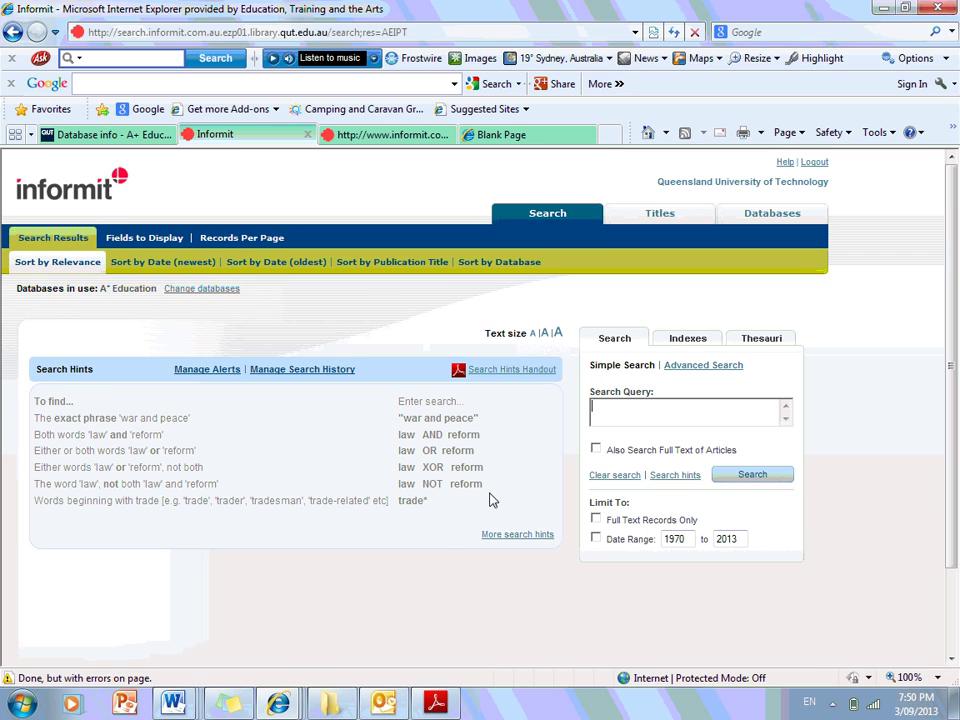
{"action": "left_click", "coordinate": [218, 705]}
{"action": "left_click_drag", "start_coordinate": [298, 70], "coordinate": [353, 244]}
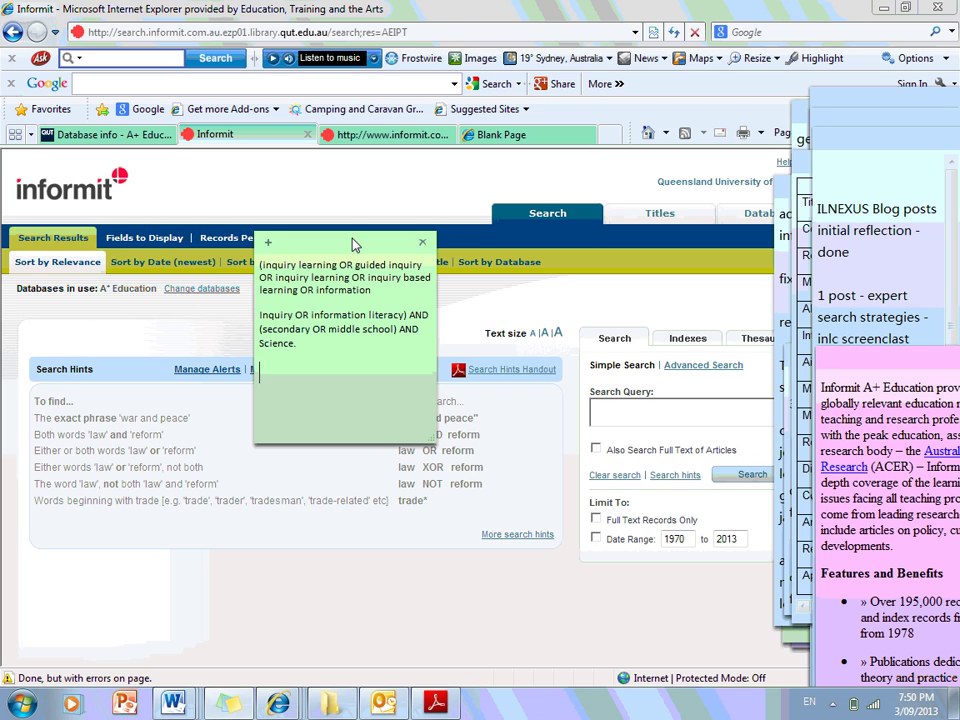
{"action": "left_click_drag", "start_coordinate": [353, 244], "coordinate": [306, 302]}
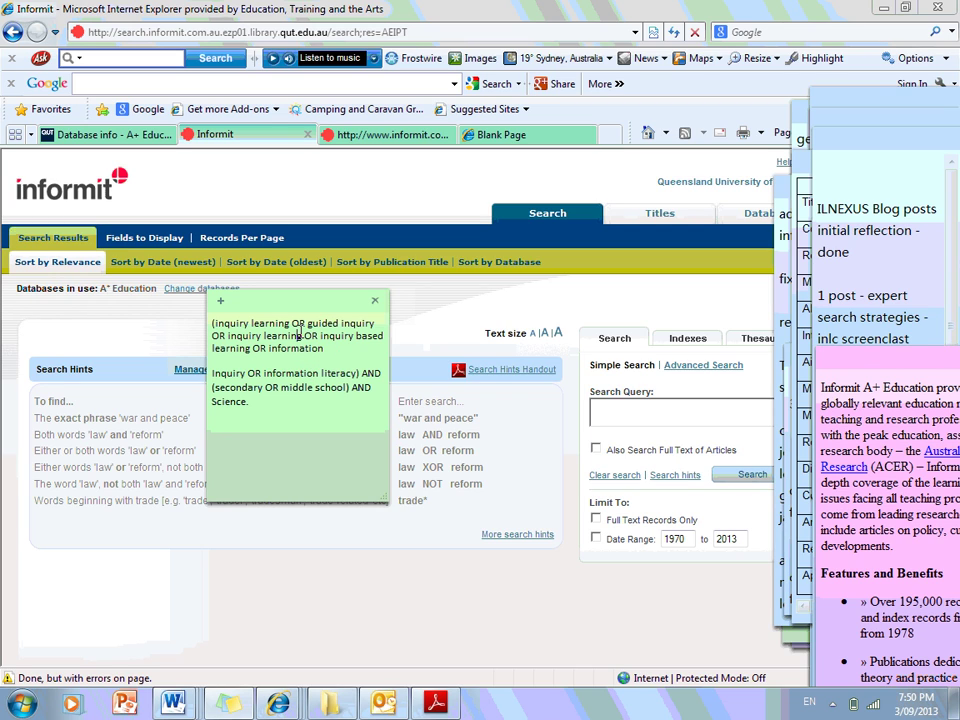
Remove the repeated "inquiry learning OR" and the blank line from the search string in the note
{"action": "left_click_drag", "start_coordinate": [305, 336], "coordinate": [212, 336]}
{"action": "key", "text": "BackSpace"}
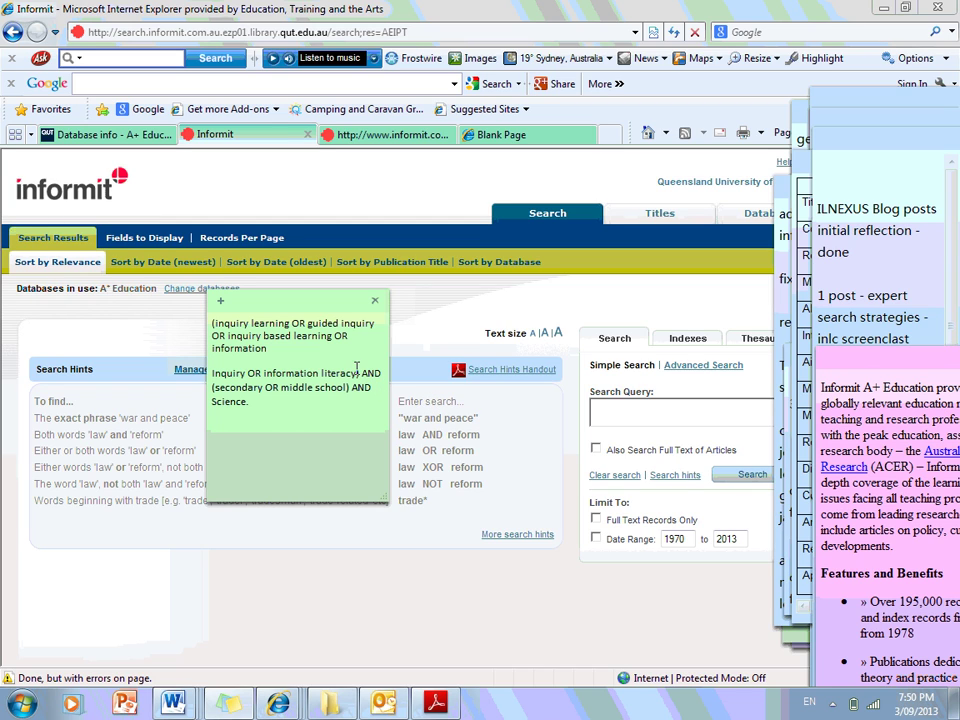
{"action": "key", "text": "Delete"}
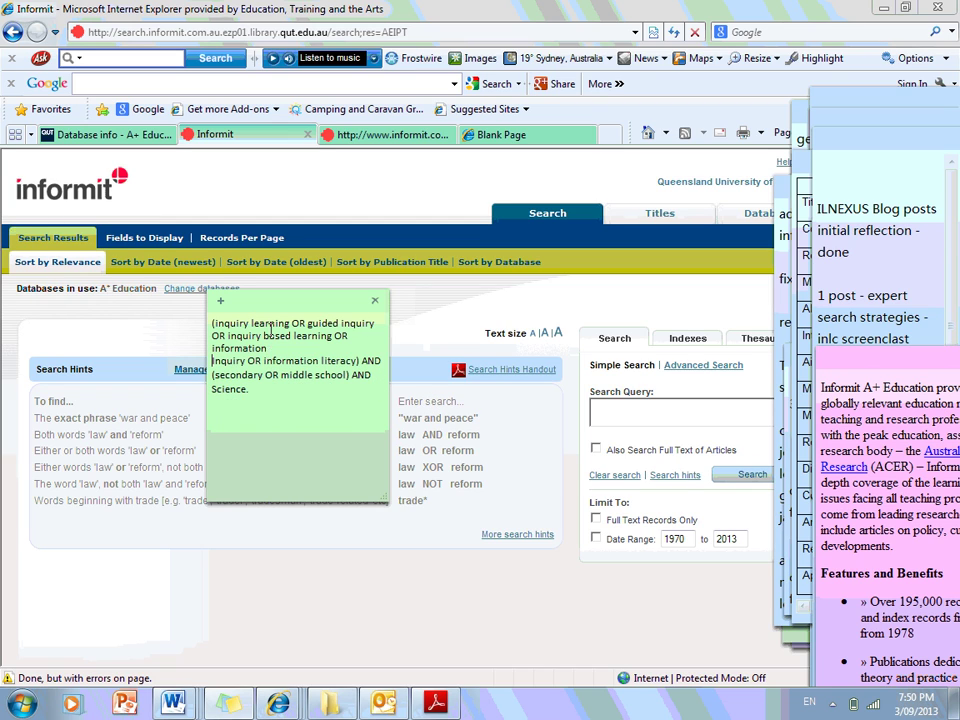
Review the note's search string, highlighting the term "middle school" in the secondary-level group
{"action": "left_click", "coordinate": [281, 349]}
{"action": "left_click_drag", "start_coordinate": [220, 376], "coordinate": [250, 379]}
{"action": "left_click", "coordinate": [247, 383]}
{"action": "left_click_drag", "start_coordinate": [284, 374], "coordinate": [349, 375]}
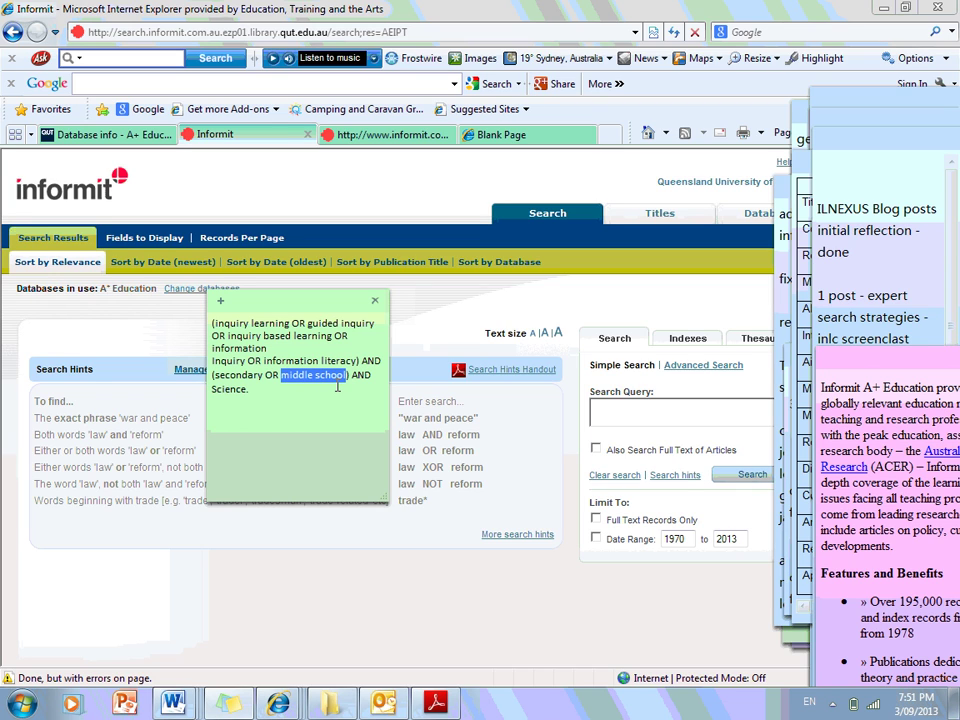
{"action": "left_click", "coordinate": [324, 394]}
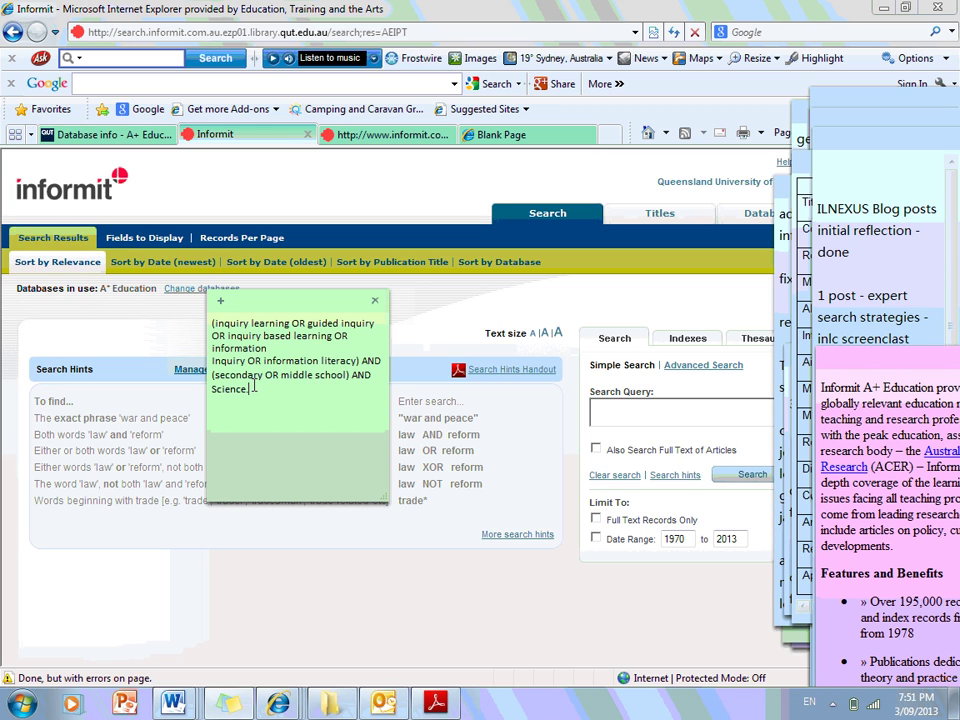
Copy the note's entire search string, remove the note, and paste the string in as the Simple Search query
{"action": "left_click_drag", "start_coordinate": [254, 386], "coordinate": [212, 302]}
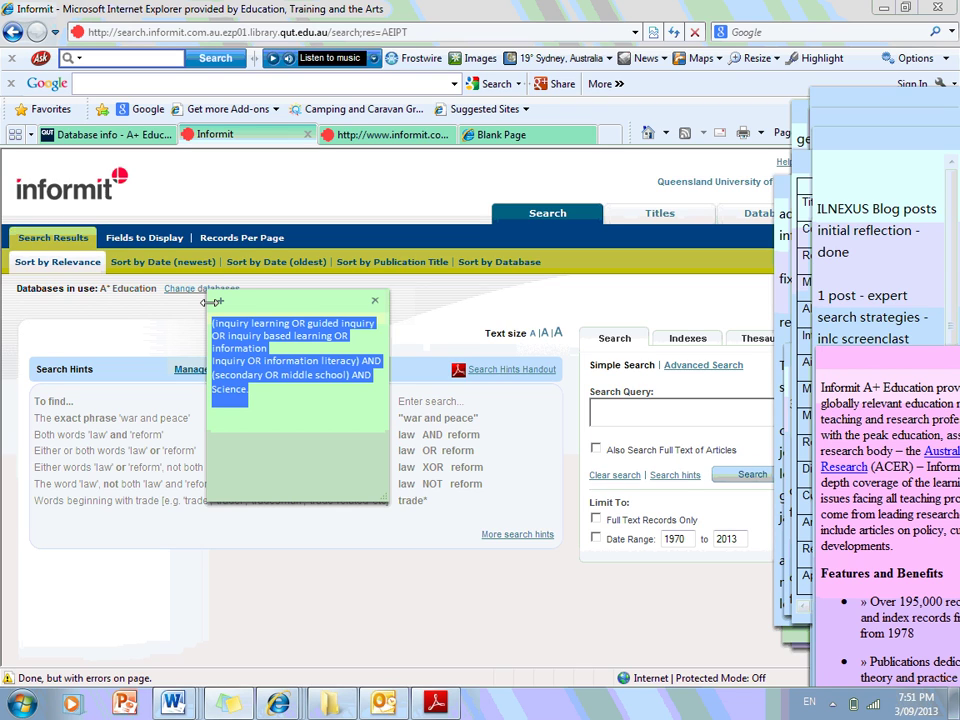
{"action": "left_click", "coordinate": [375, 301]}
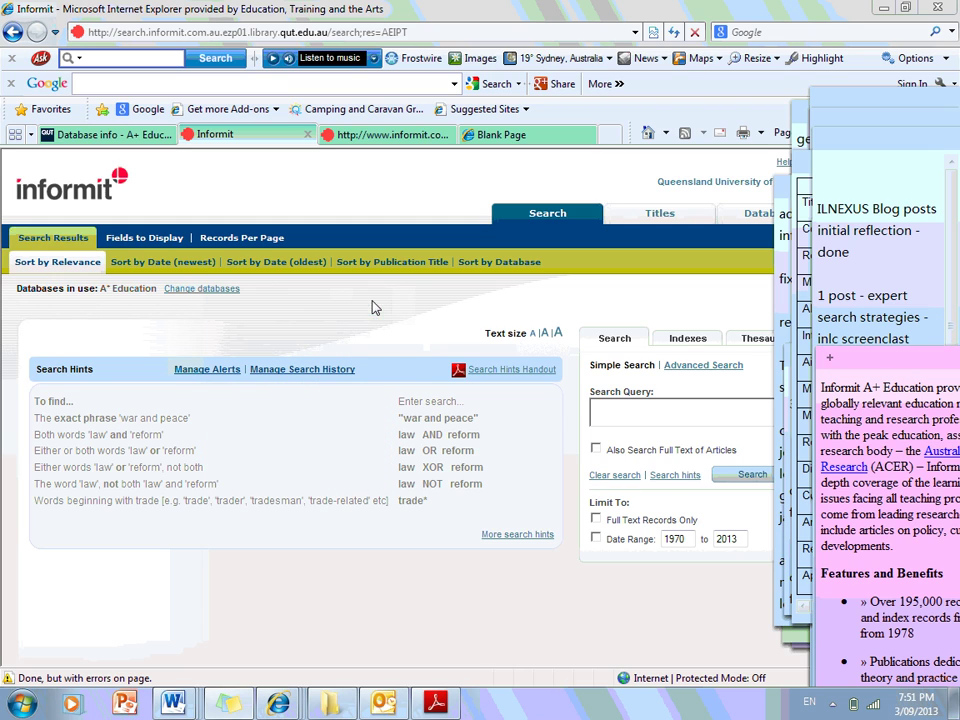
{"action": "left_click", "coordinate": [622, 417]}
{"action": "type", "text": "(inquiry based learning OR information Inquiry OR information literacy) AND (secondary OR middle school) AND Science."}
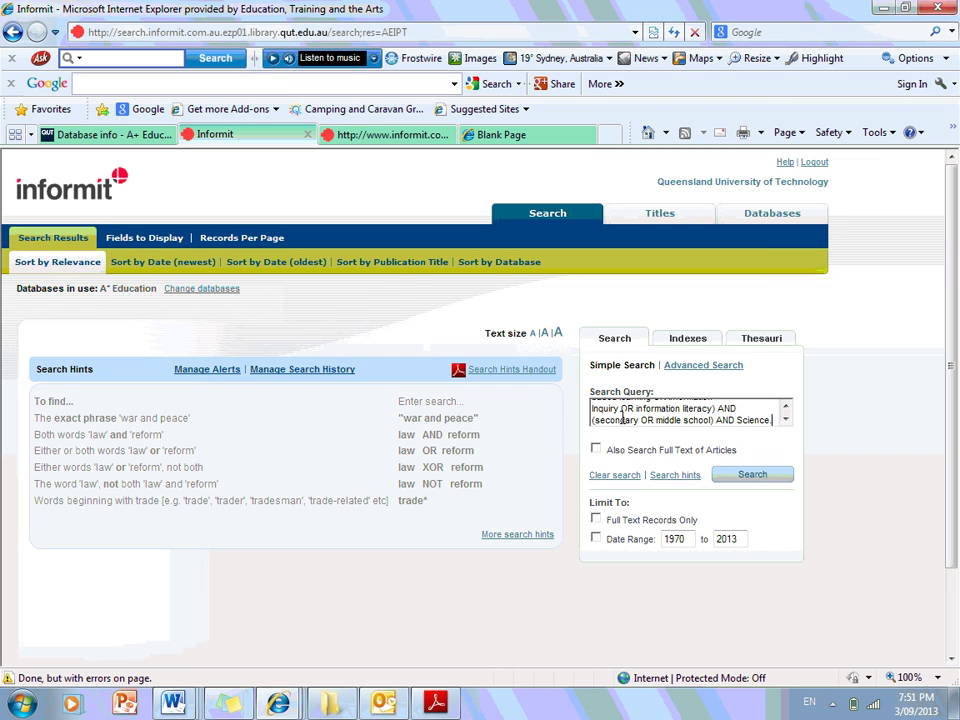
{"action": "left_click", "coordinate": [786, 407]}
{"action": "left_click", "coordinate": [786, 407]}
Limit the search to full text records only and the date range 1998 to 2013, and run it
{"action": "left_click", "coordinate": [596, 450]}
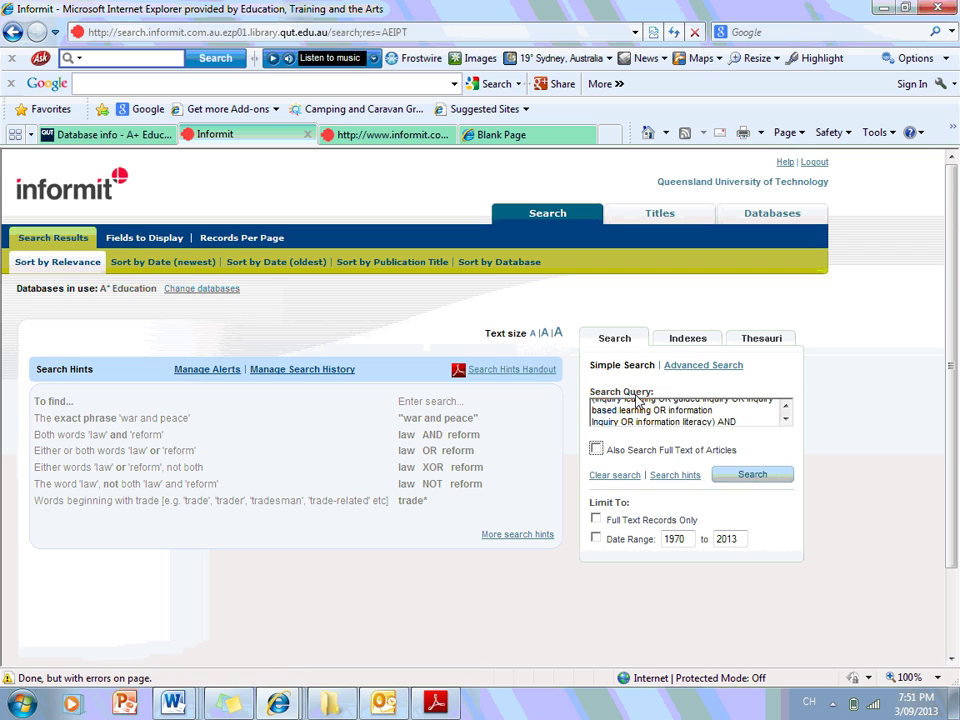
{"action": "left_click", "coordinate": [596, 519]}
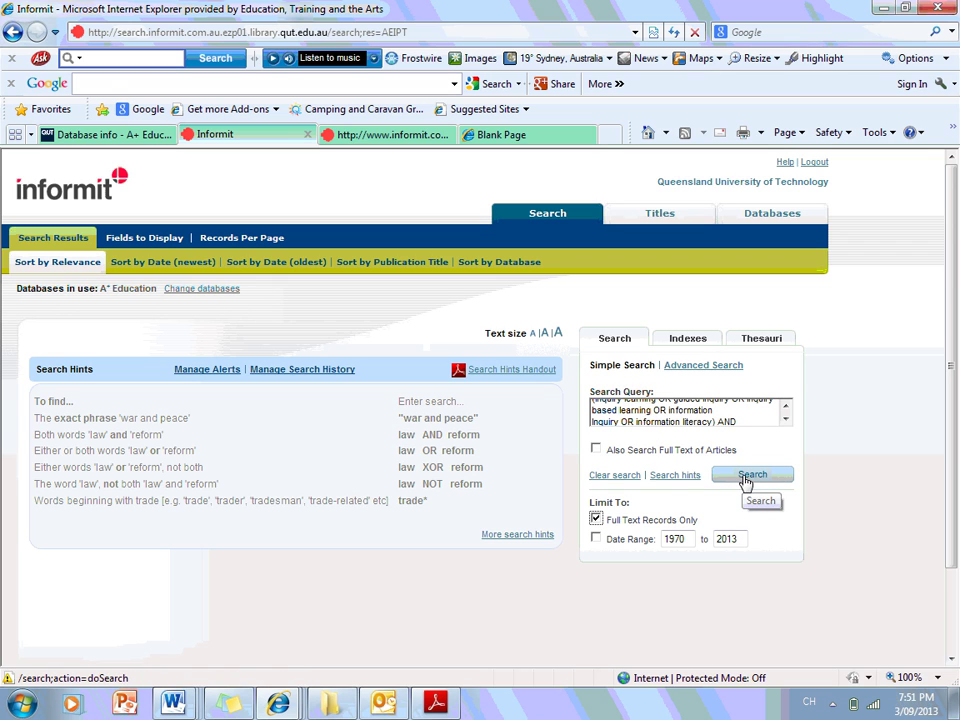
{"action": "left_click", "coordinate": [598, 539]}
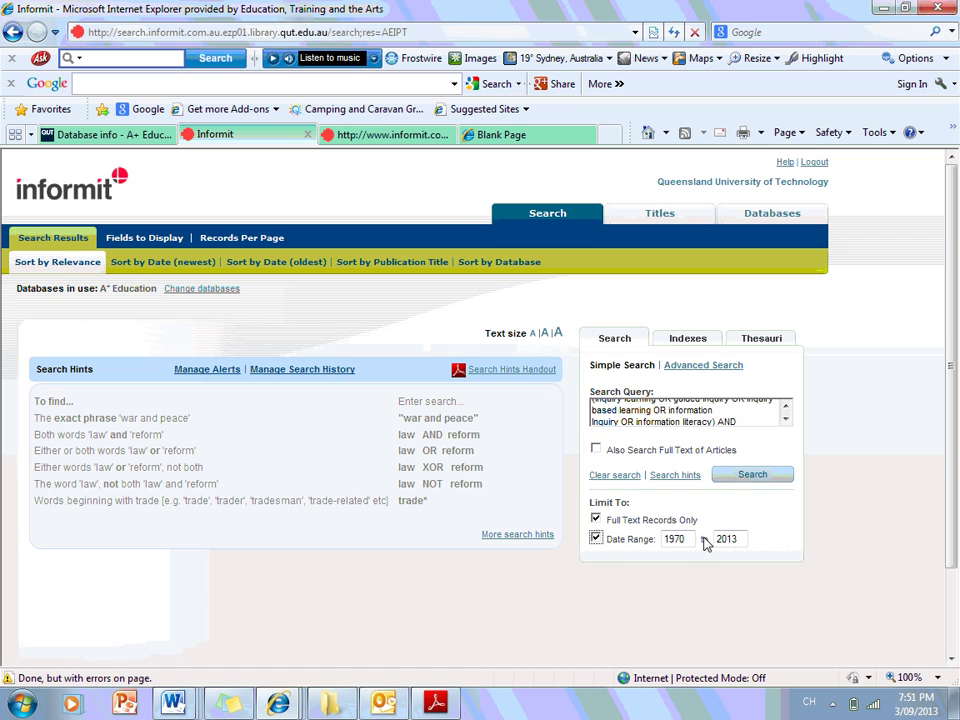
{"action": "double_click", "coordinate": [680, 540]}
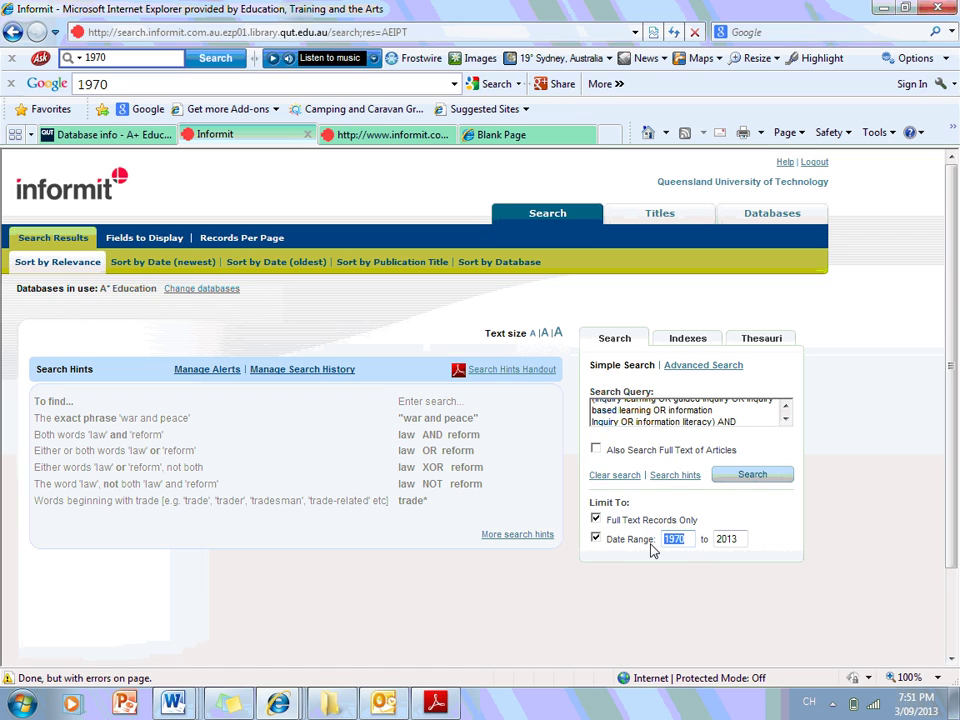
{"action": "type", "text": "1998"}
{"action": "left_click", "coordinate": [736, 476]}
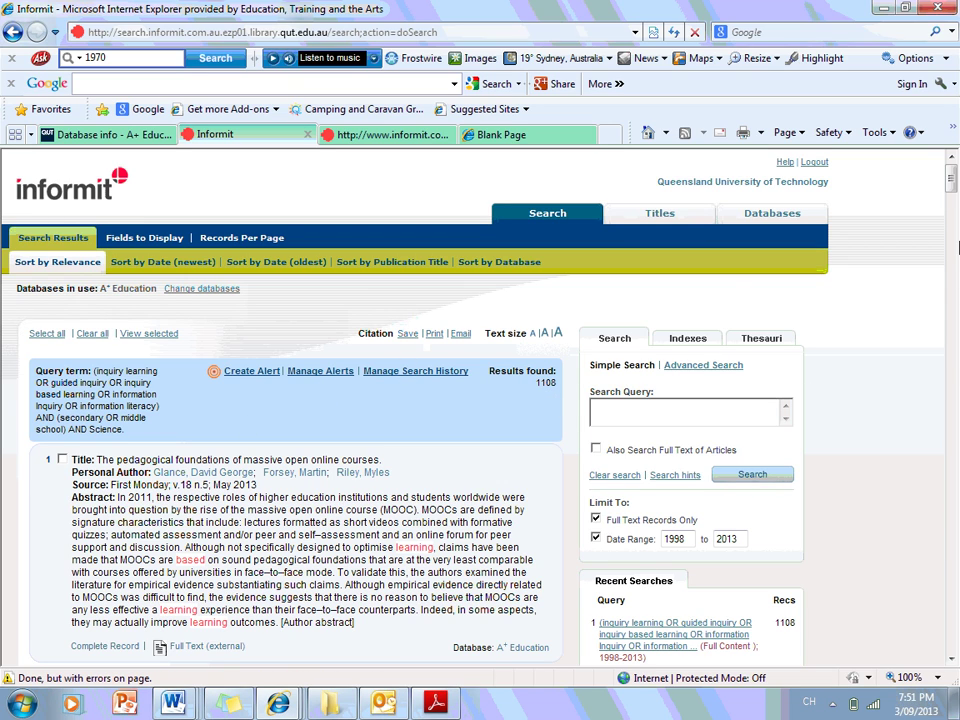
Examine the titles and abstracts of the first five search results for relevance to inquiry learning in school science
{"action": "scroll", "coordinate": [952, 205], "scroll_direction": "down", "scroll_amount": 2}
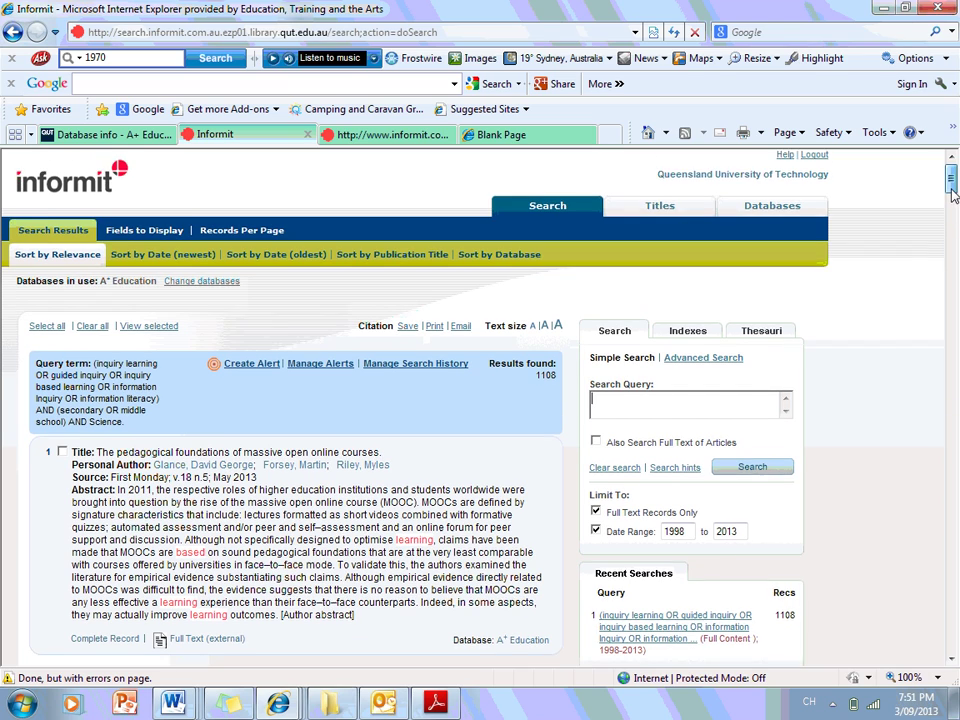
{"action": "scroll", "coordinate": [952, 198], "scroll_direction": "down", "scroll_amount": 3}
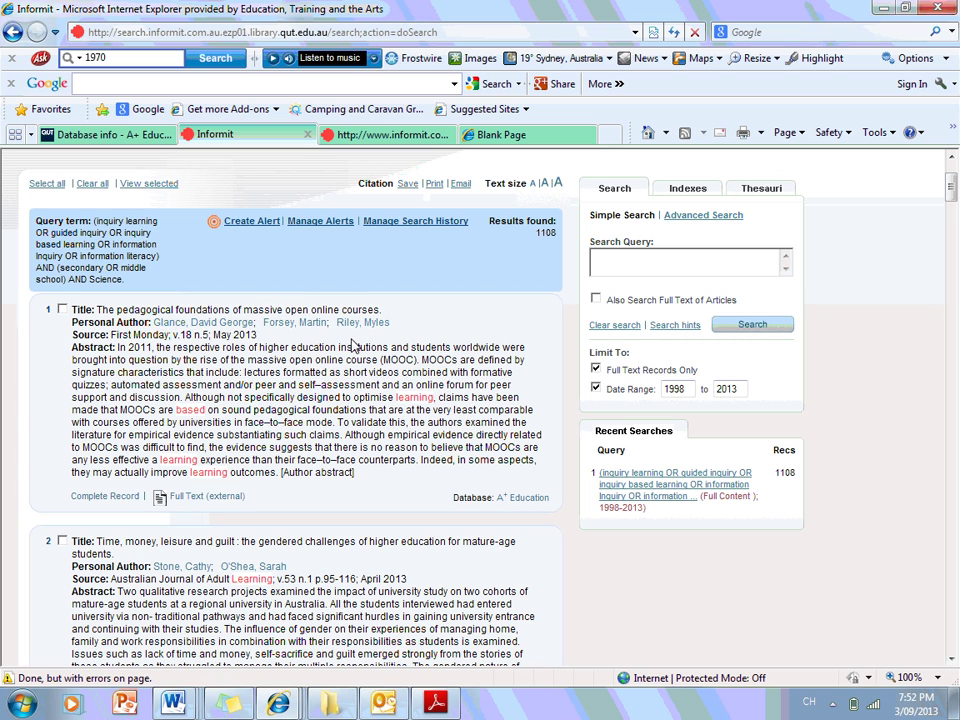
{"action": "left_click_drag", "start_coordinate": [272, 338], "coordinate": [402, 405]}
{"action": "left_click", "coordinate": [402, 404]}
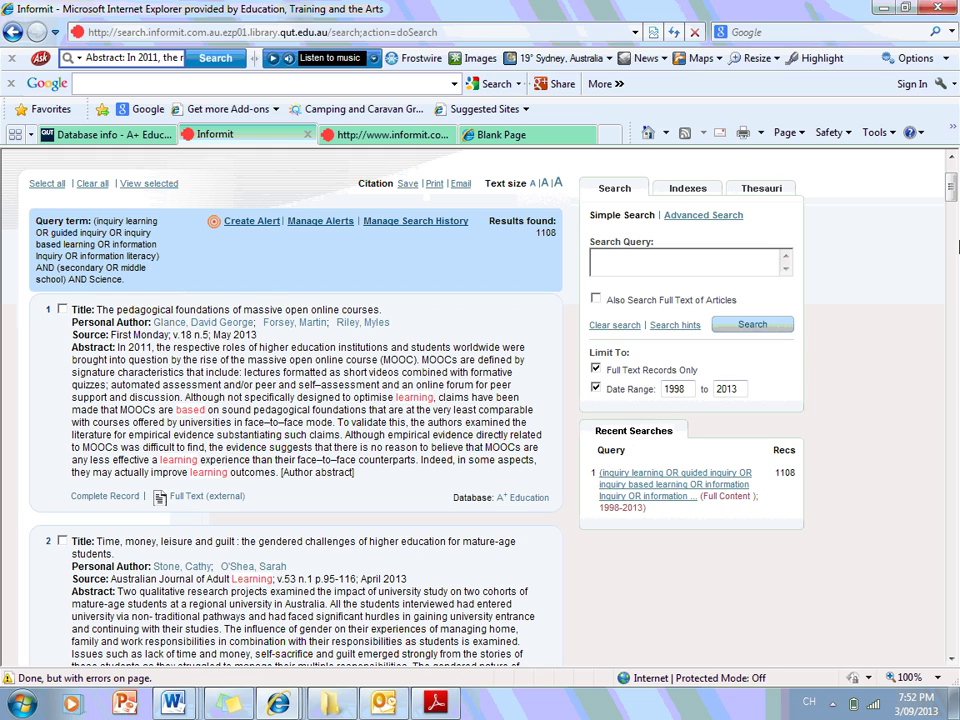
{"action": "mouse_move", "coordinate": [953, 188]}
{"action": "left_mouse_down"}
{"action": "mouse_move", "coordinate": [955, 210]}
{"action": "mouse_move", "coordinate": [955, 178]}
{"action": "left_mouse_up"}
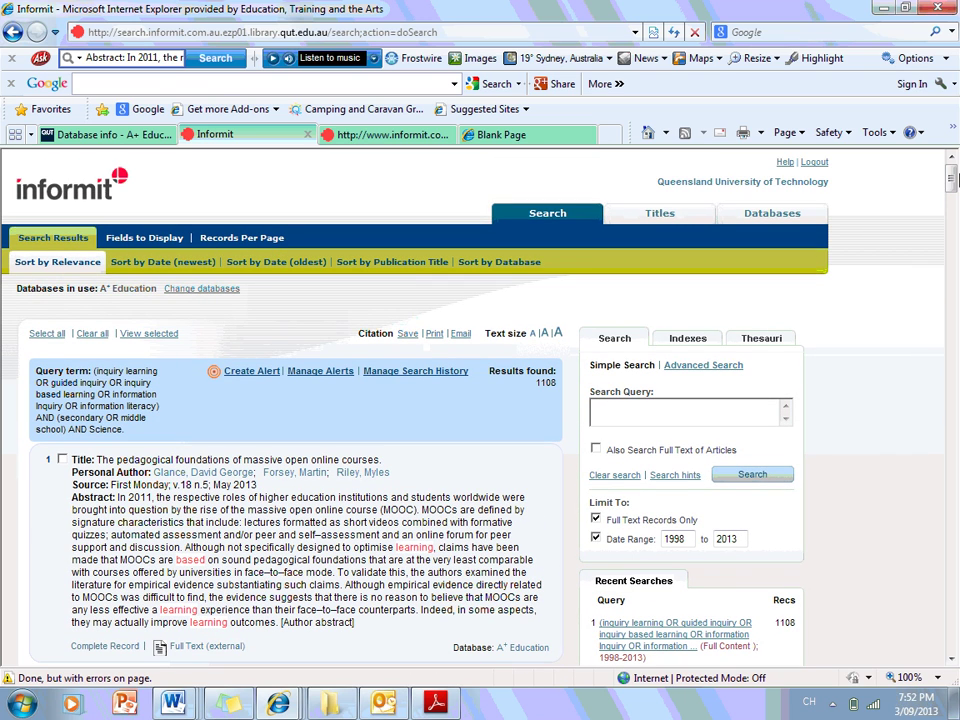
{"action": "left_click_drag", "start_coordinate": [955, 180], "coordinate": [955, 215]}
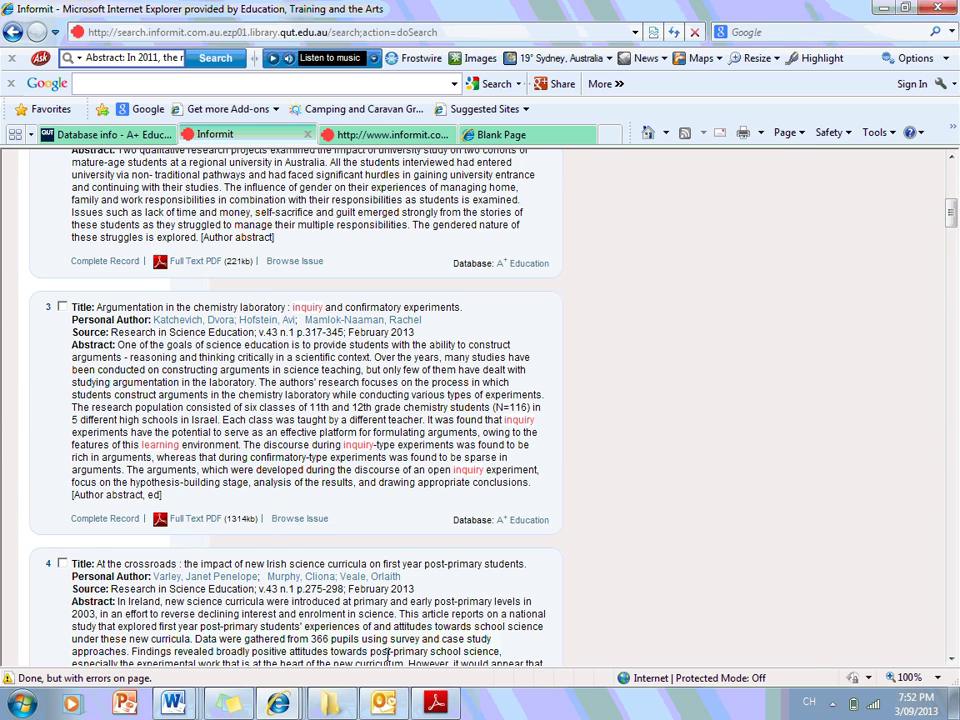
{"action": "scroll", "coordinate": [645, 565], "scroll_direction": "down", "scroll_amount": 3}
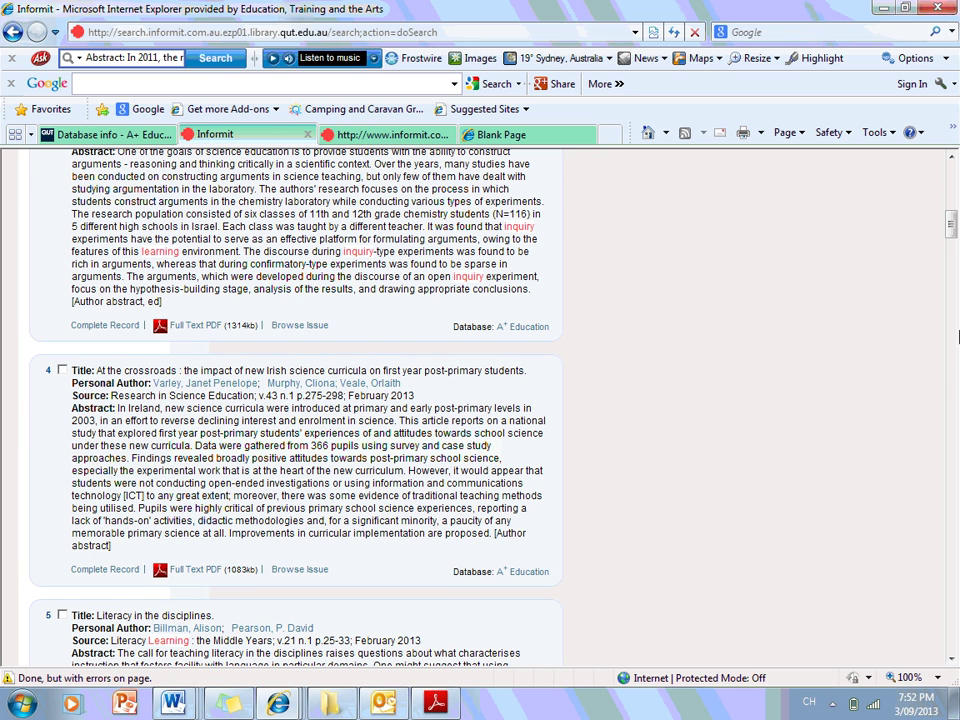
{"action": "left_click_drag", "start_coordinate": [953, 237], "coordinate": [955, 258]}
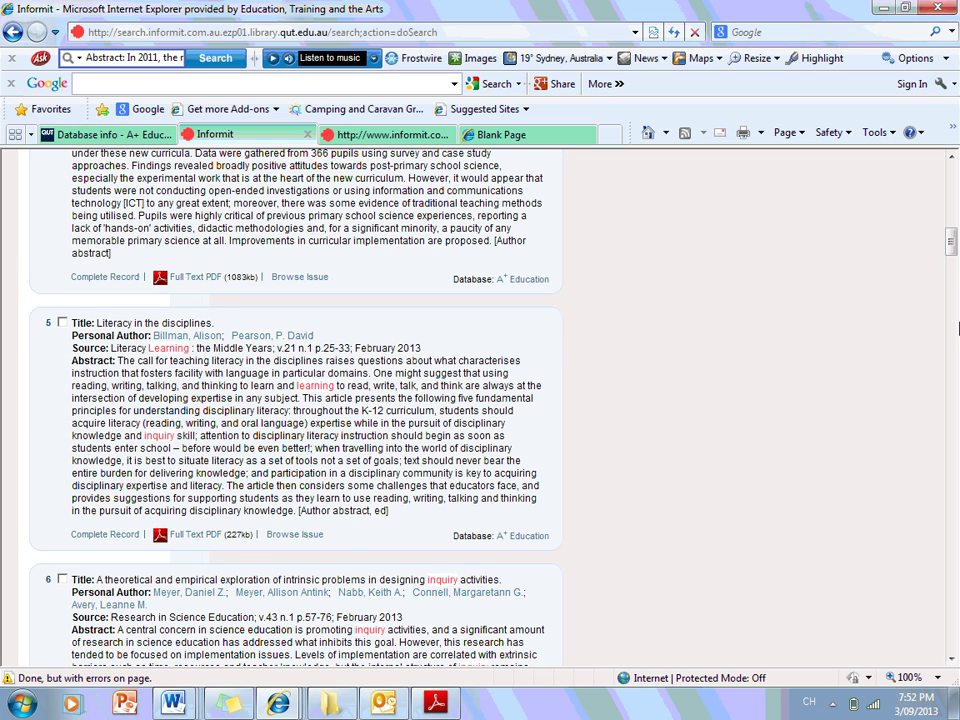
Open the full-text PDF of "A theoretical and empirical exploration of intrinsic problems in designing inquiry activities" in a new tab
{"action": "scroll", "coordinate": [600, 600], "scroll_direction": "down", "scroll_amount": 2}
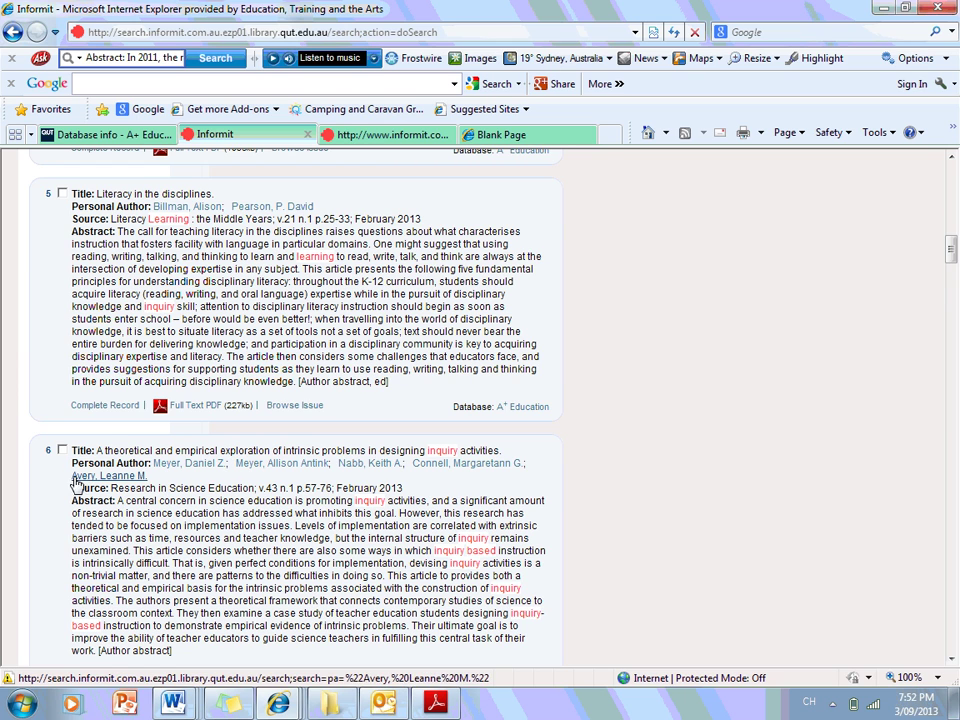
{"action": "scroll", "coordinate": [200, 588], "scroll_direction": "down", "scroll_amount": 3}
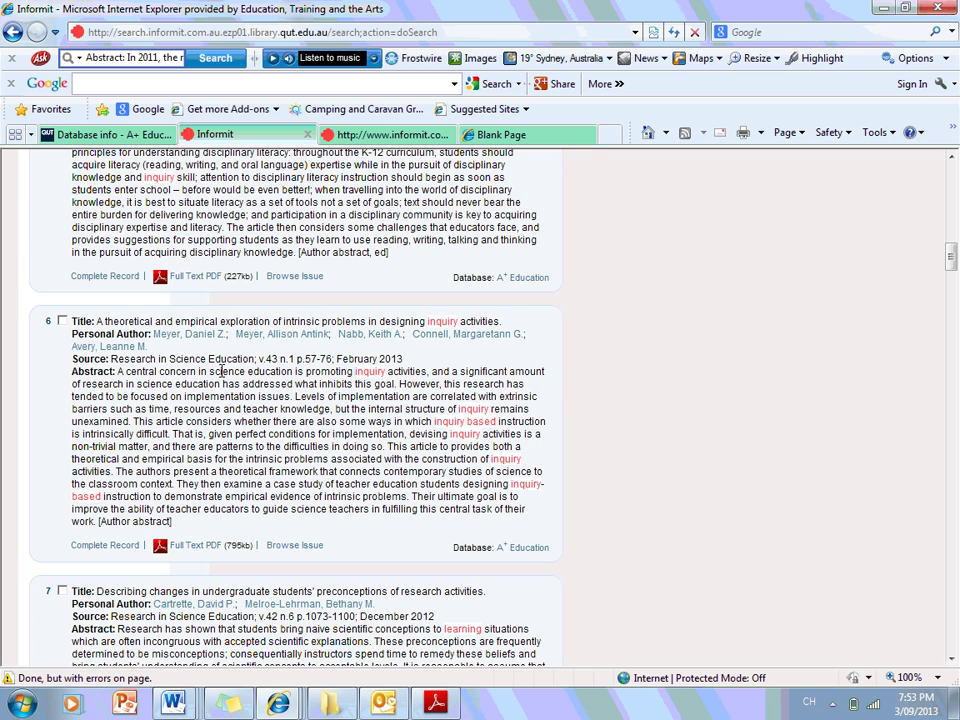
{"action": "right_click", "coordinate": [198, 545]}
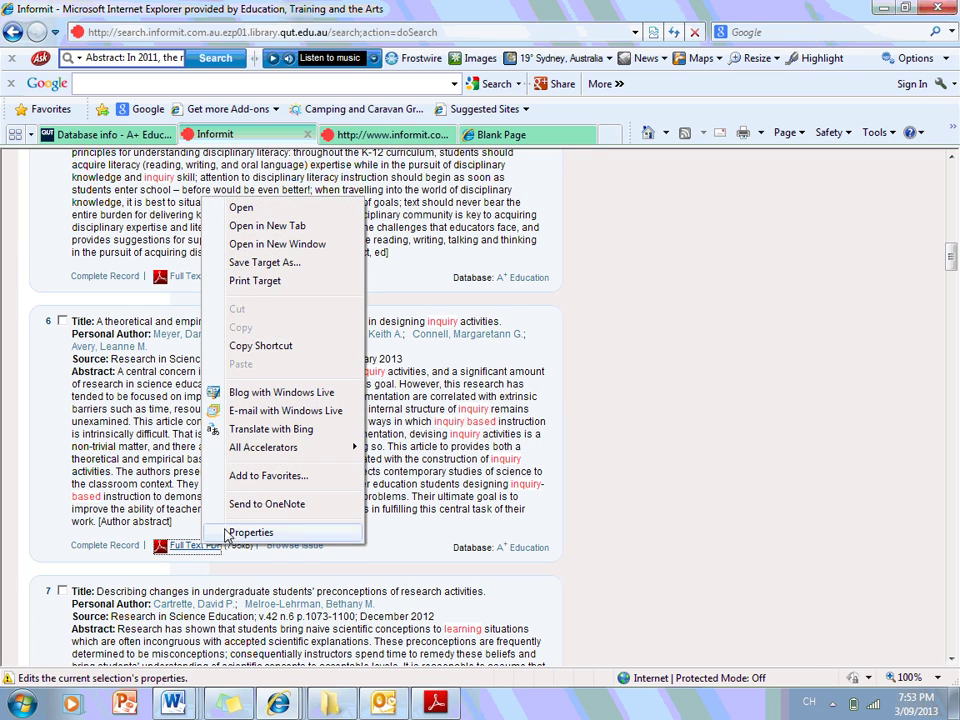
{"action": "left_click", "coordinate": [268, 225]}
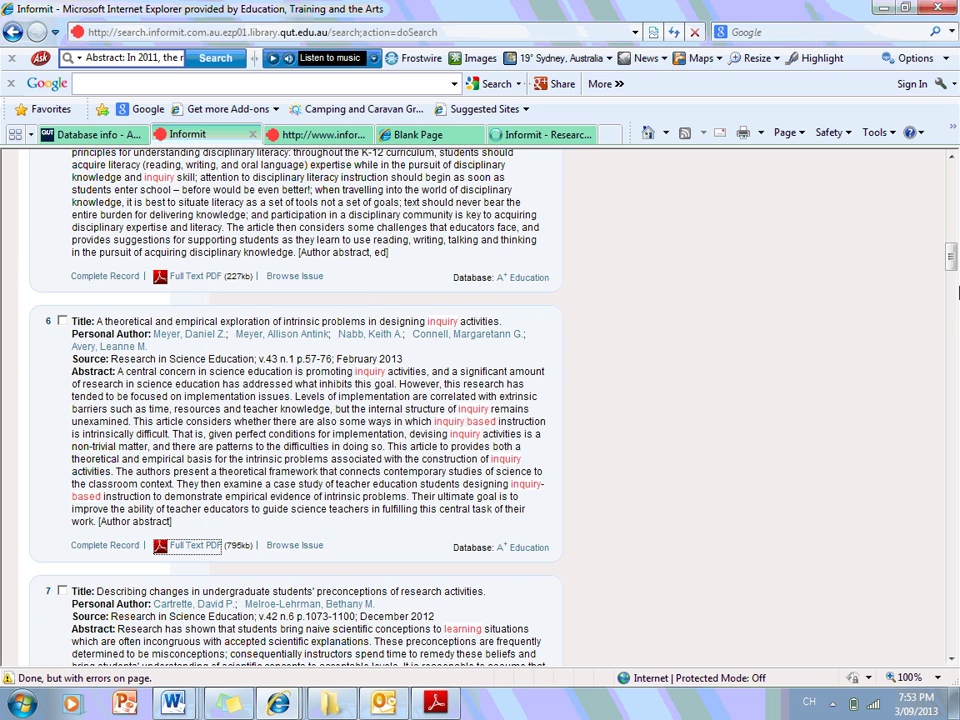
Examine results 7 to 9, highlighting the title "Describing changes in undergraduate students' preconceptions of research activities"
{"action": "scroll", "coordinate": [952, 275], "scroll_direction": "down", "scroll_amount": 1}
{"action": "scroll", "coordinate": [952, 275], "scroll_direction": "down", "scroll_amount": 3}
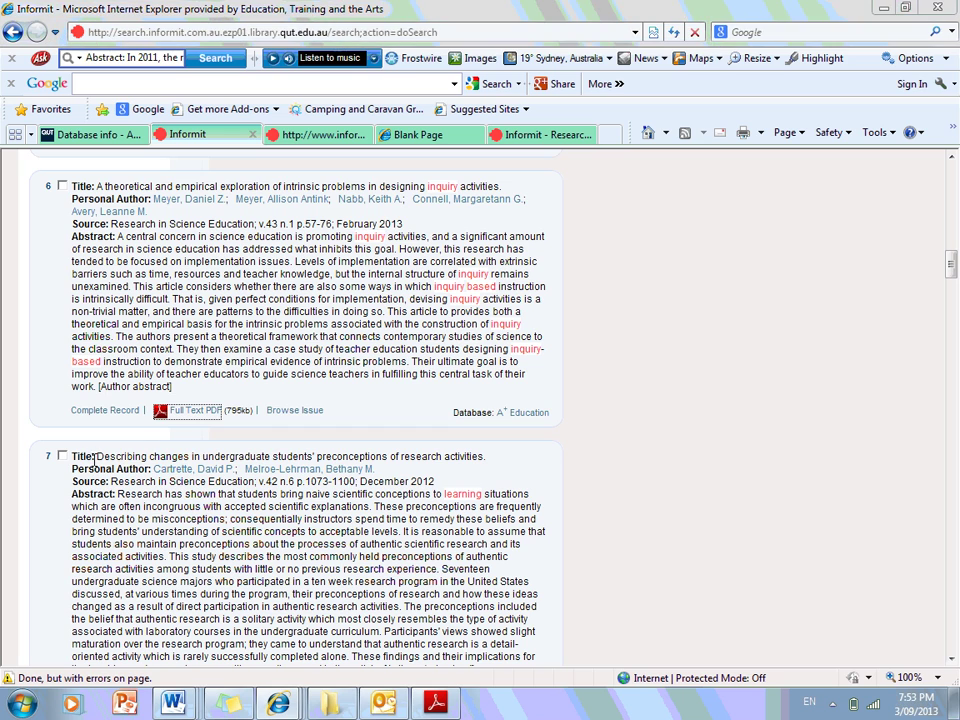
{"action": "left_click_drag", "start_coordinate": [96, 456], "coordinate": [486, 457]}
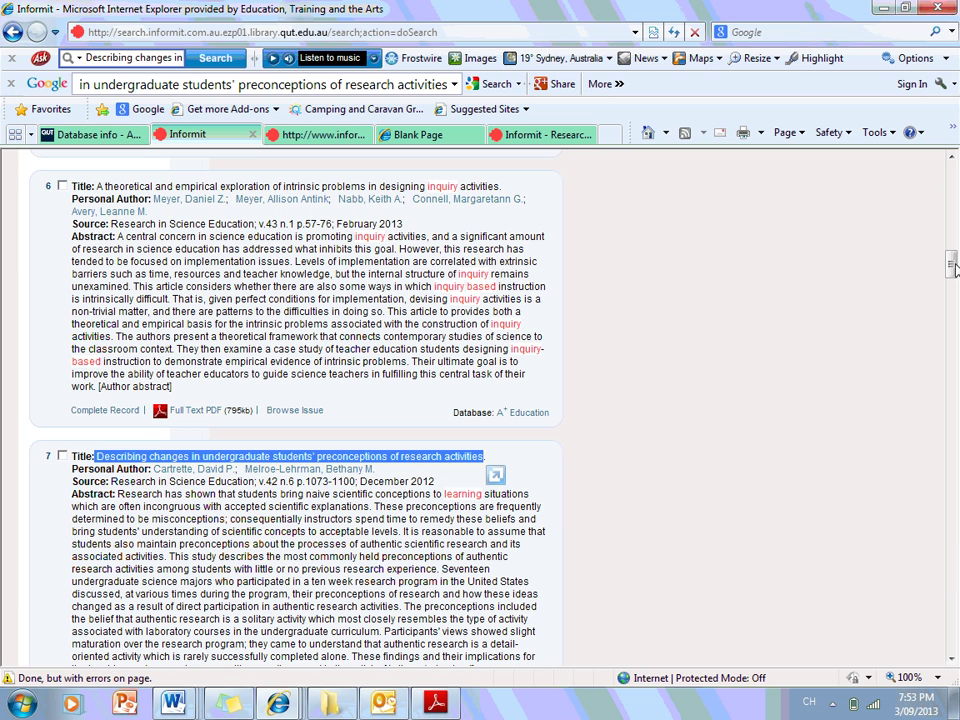
{"action": "left_click_drag", "start_coordinate": [953, 265], "coordinate": [953, 285]}
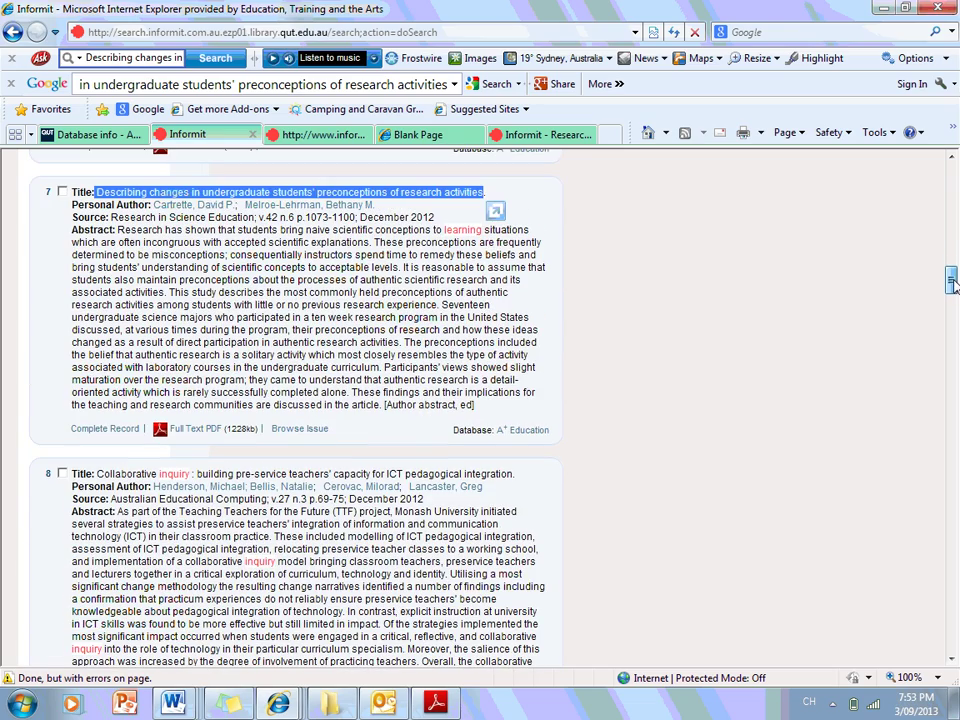
{"action": "left_click", "coordinate": [652, 410]}
{"action": "scroll", "coordinate": [654, 418], "scroll_direction": "down", "scroll_amount": 1}
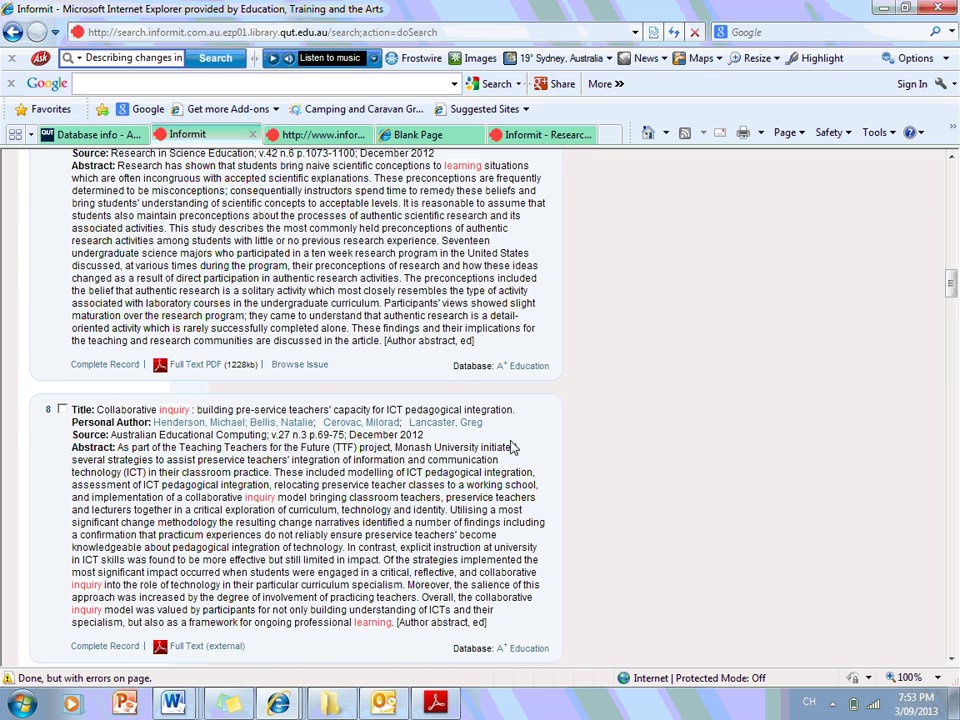
{"action": "scroll", "coordinate": [572, 478], "scroll_direction": "down", "scroll_amount": 2}
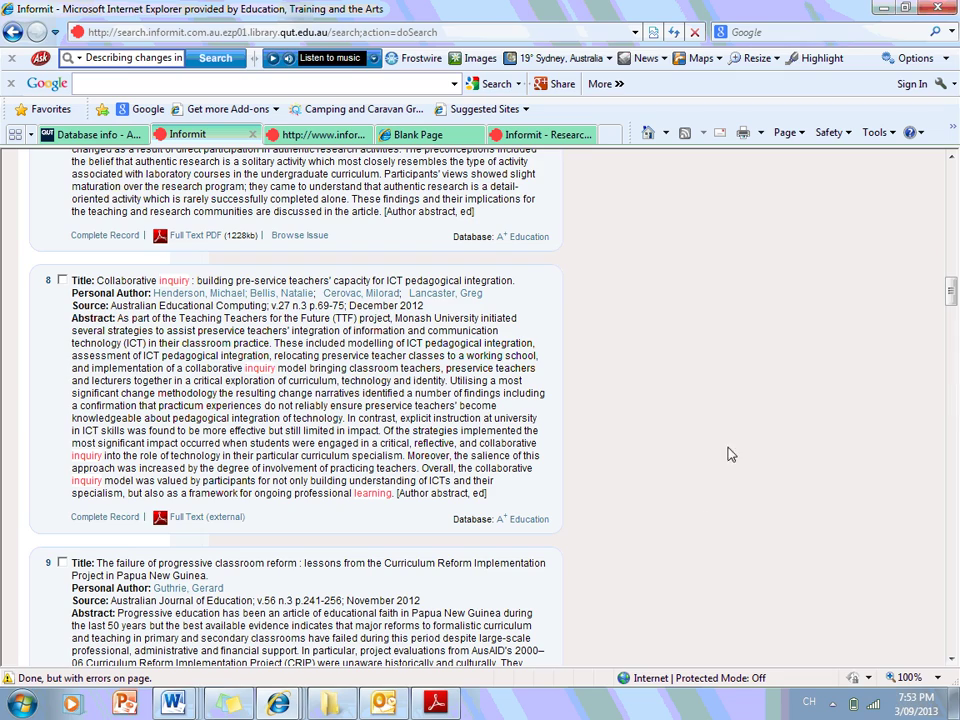
Switch to Advanced Search and run a search combining the pasted inquiry learning string with "year 9" using AND
{"action": "left_click_drag", "start_coordinate": [953, 287], "coordinate": [953, 196]}
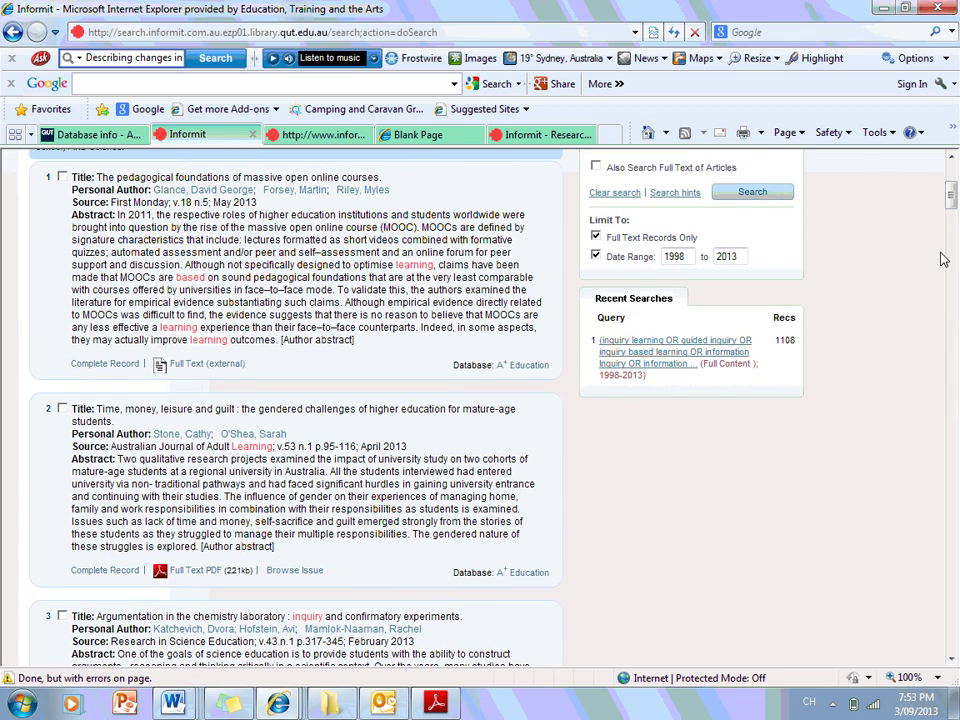
{"action": "left_click_drag", "start_coordinate": [953, 200], "coordinate": [952, 184]}
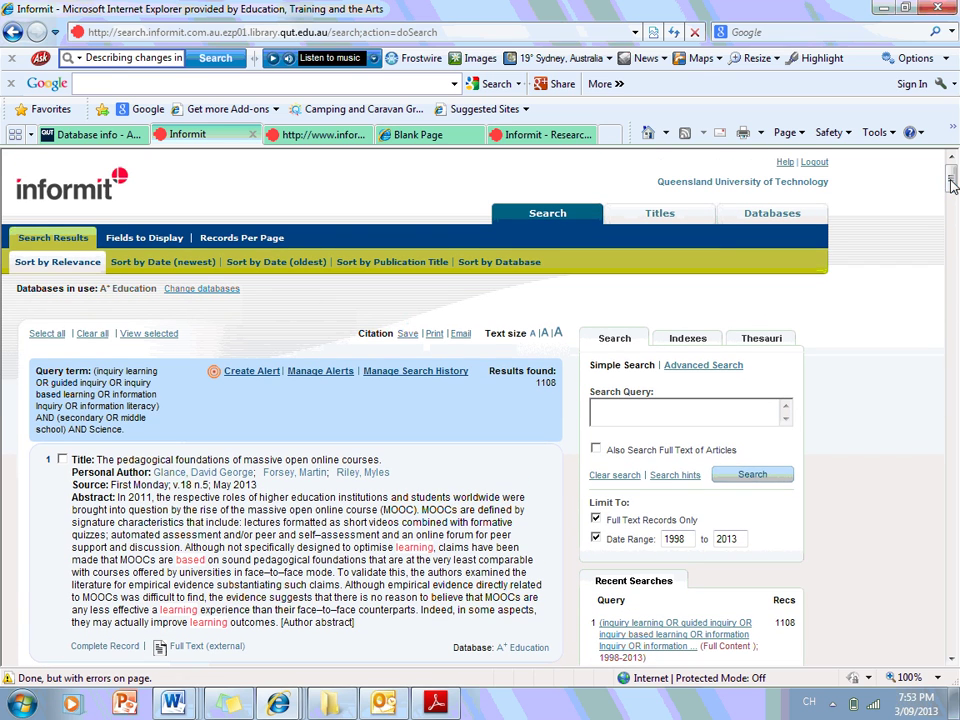
{"action": "left_click", "coordinate": [689, 366]}
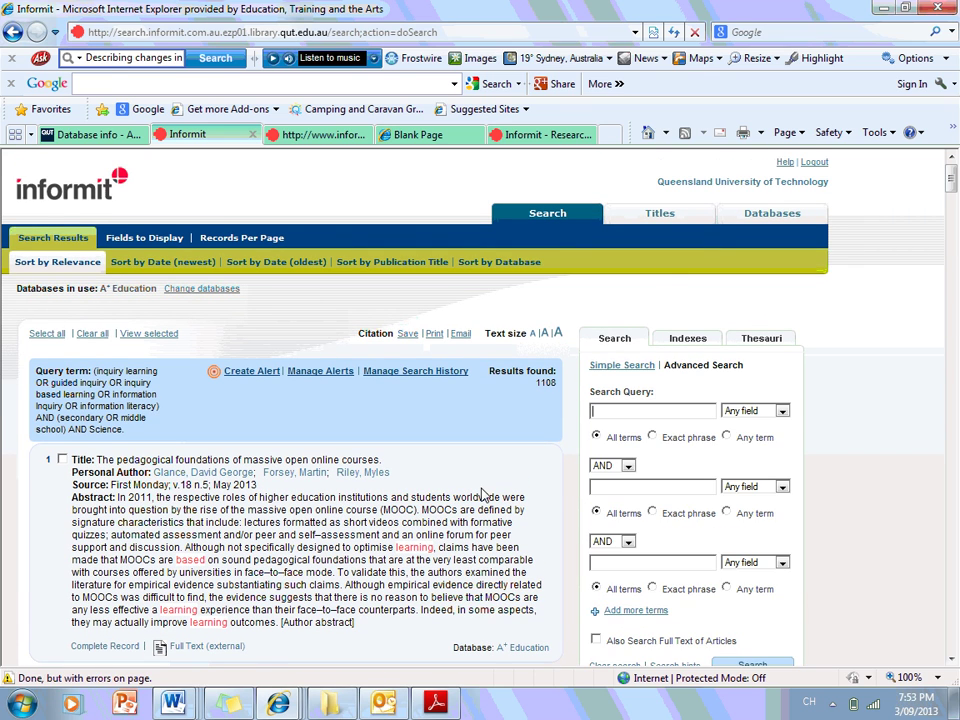
{"action": "left_click", "coordinate": [228, 704]}
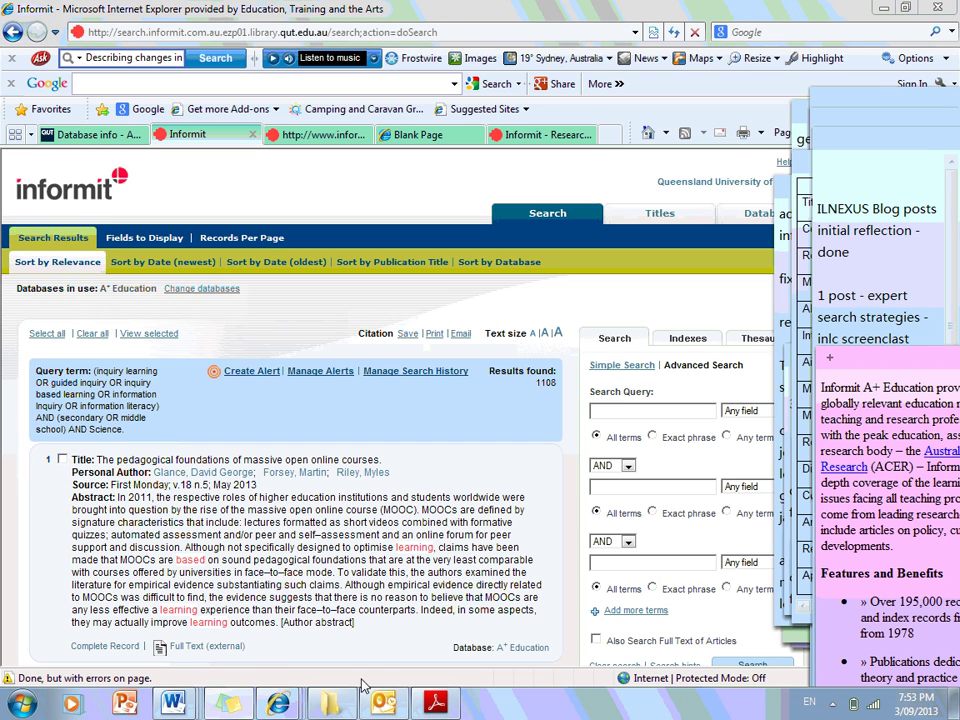
{"action": "left_click", "coordinate": [592, 402]}
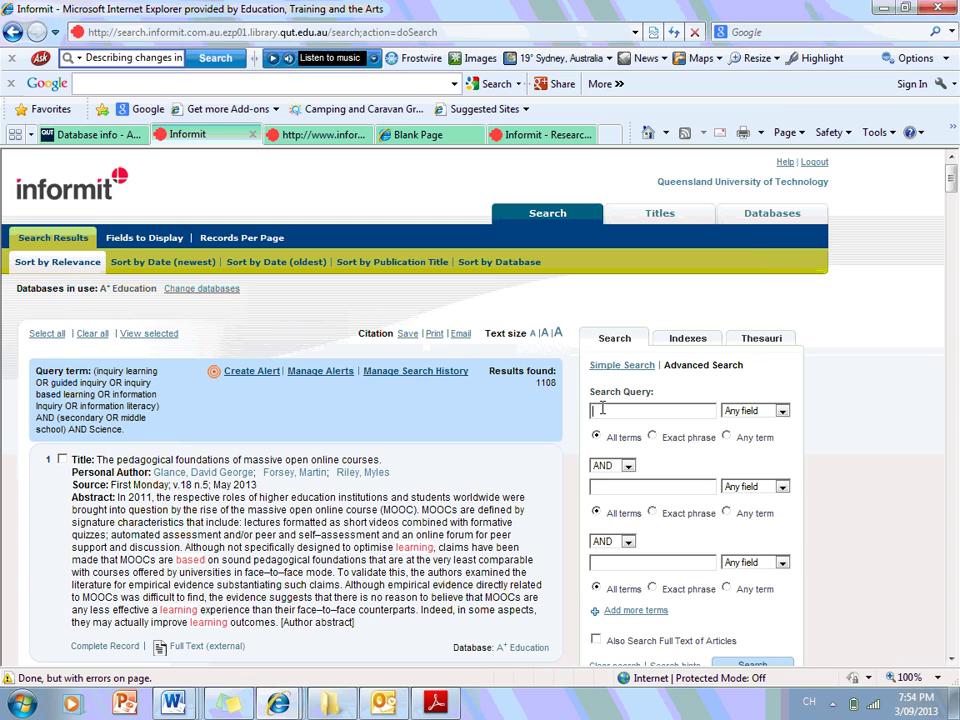
{"action": "key", "text": "ctrl+v"}
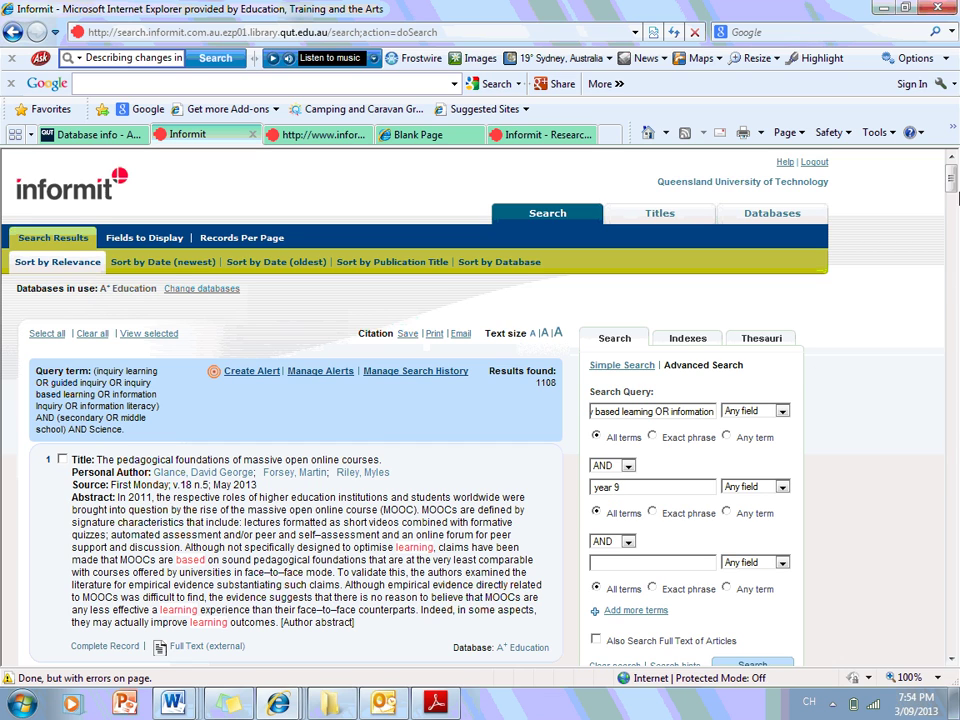
{"action": "scroll", "coordinate": [652, 466], "scroll_direction": "down", "scroll_amount": 3}
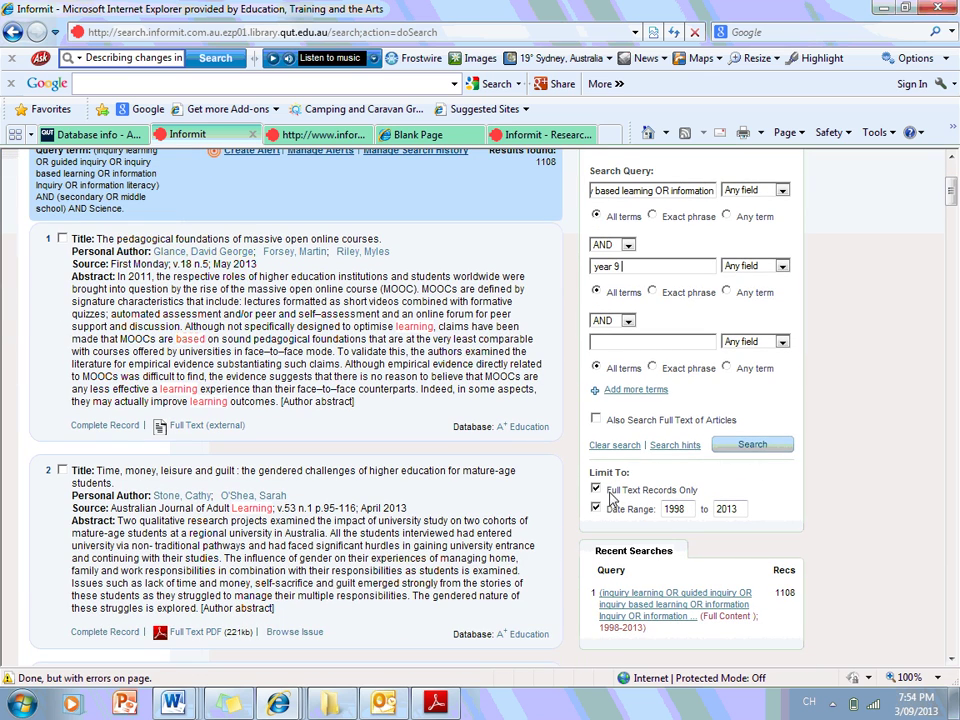
{"action": "left_click", "coordinate": [746, 452]}
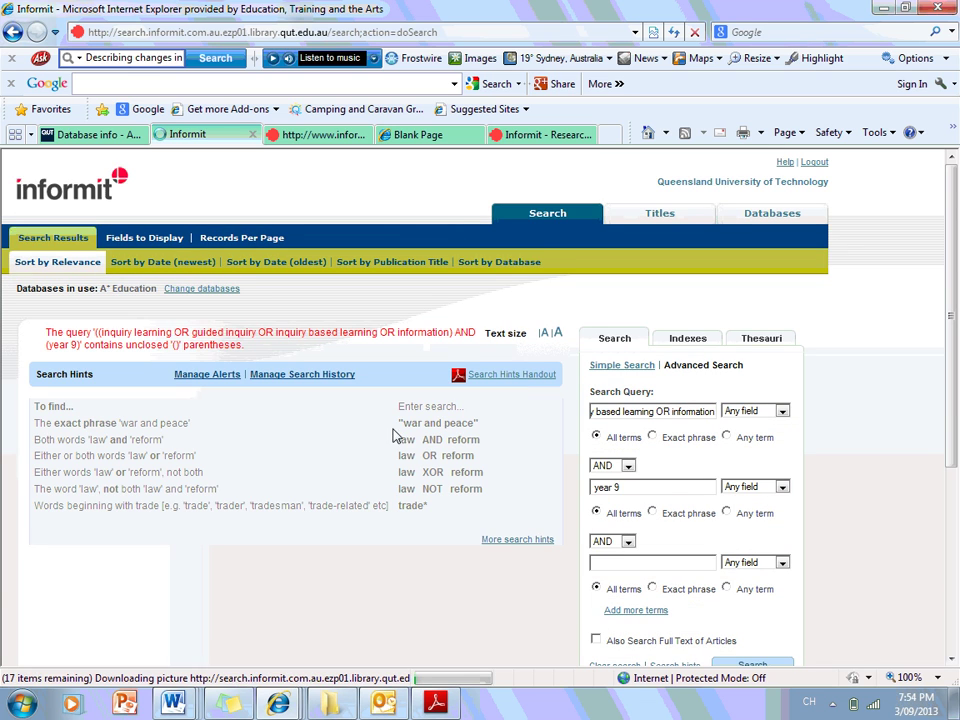
Replace the second search term "year 9" with "high school"
{"action": "left_click", "coordinate": [634, 487]}
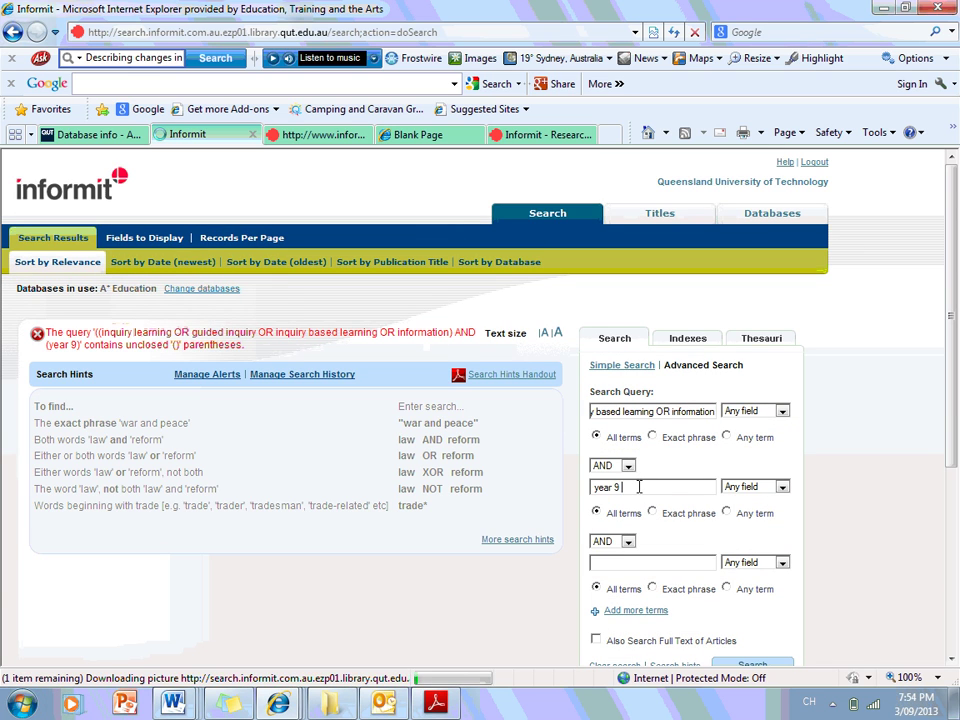
{"action": "left_click_drag", "start_coordinate": [618, 490], "coordinate": [553, 491]}
{"action": "key", "text": "ctrl+c"}
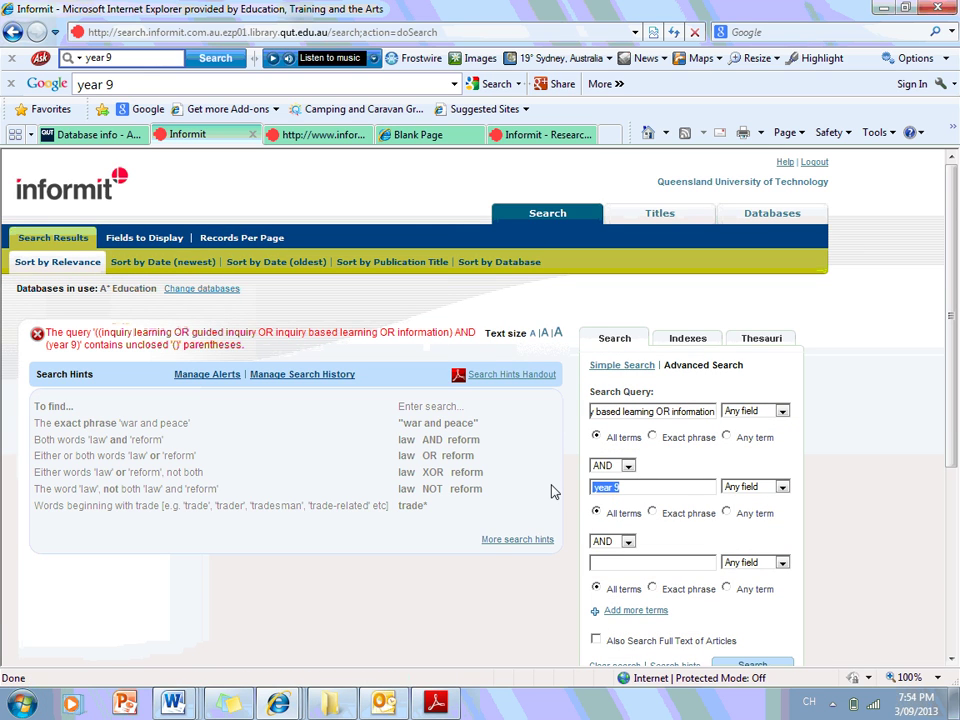
{"action": "key", "text": "Delete"}
{"action": "type", "text": "high school"}
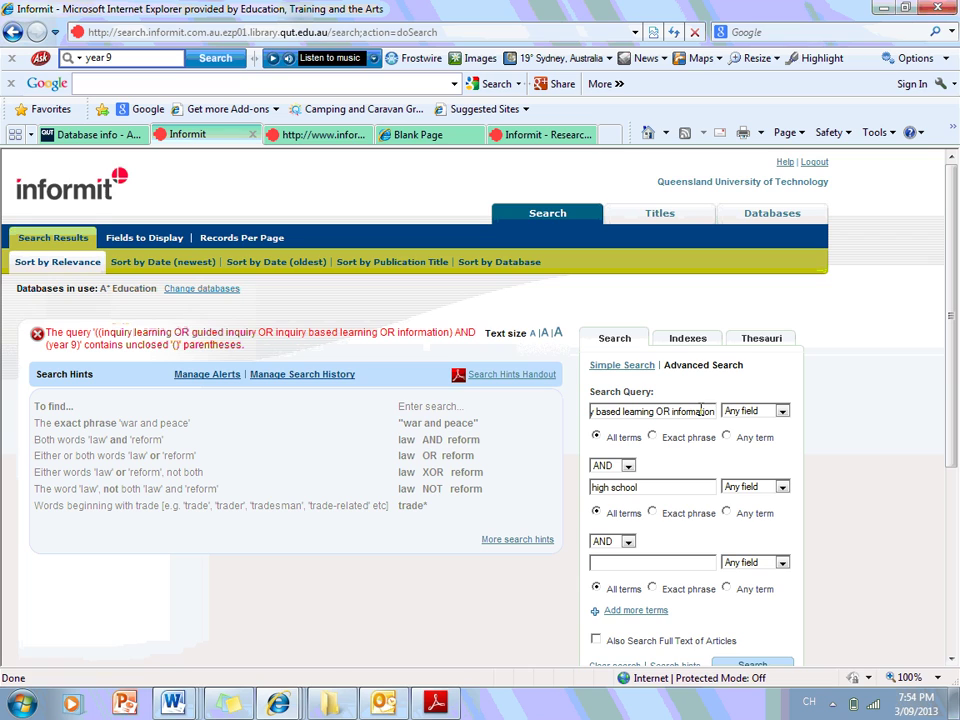
Check the end of the first search term and briefly bring up the sticky notes holding the search string
{"action": "left_click_drag", "start_coordinate": [679, 409], "coordinate": [912, 402]}
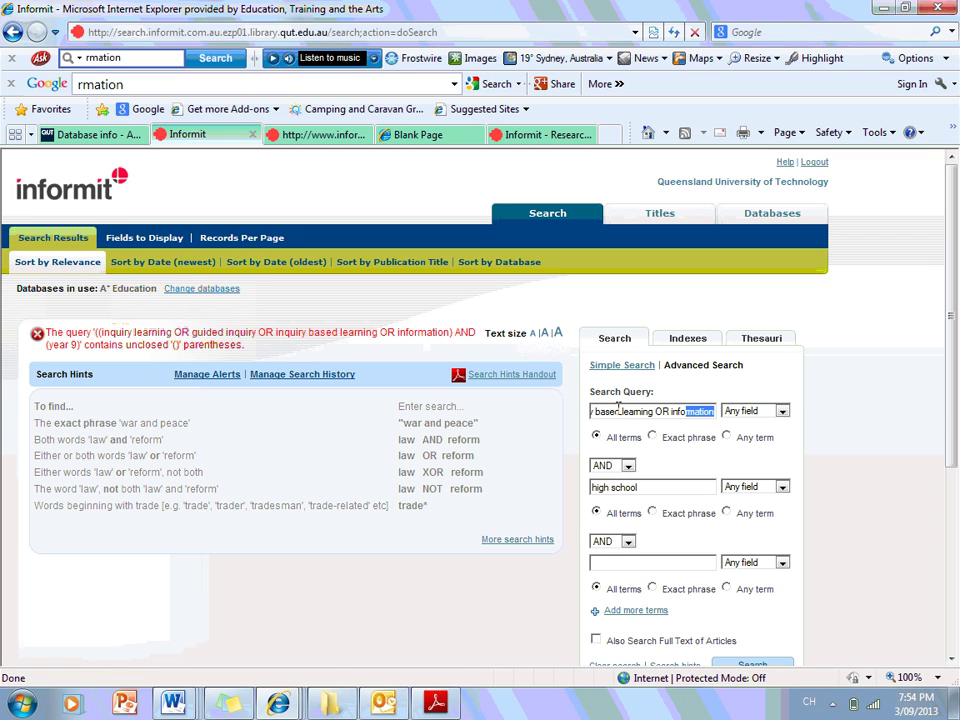
{"action": "left_click", "coordinate": [236, 710]}
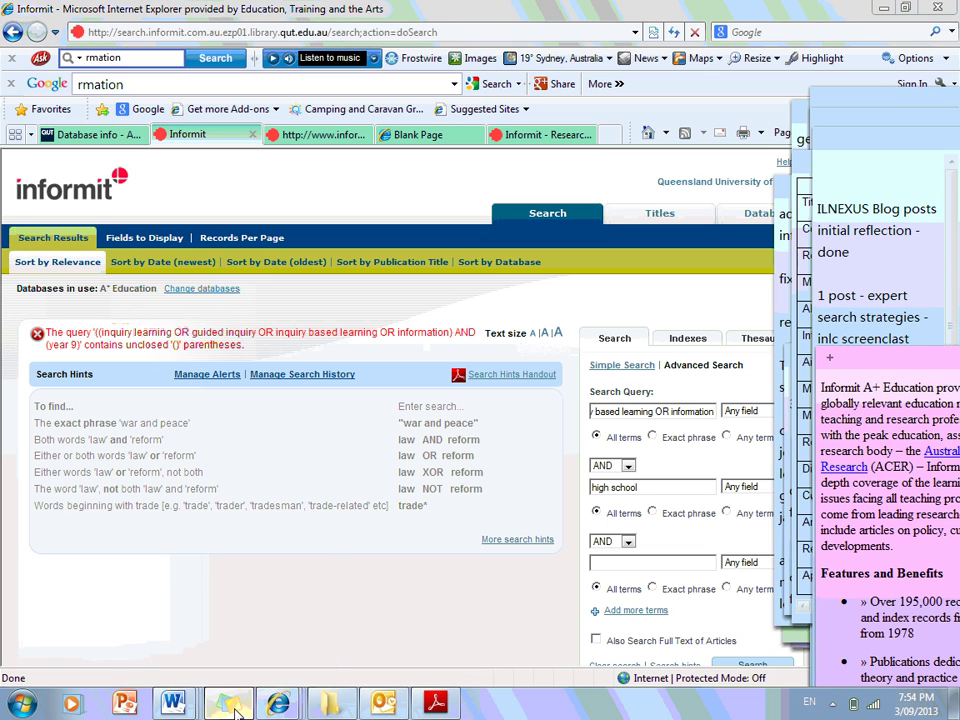
{"action": "left_click", "coordinate": [236, 710]}
{"action": "left_click", "coordinate": [236, 710]}
{"action": "left_click", "coordinate": [236, 710]}
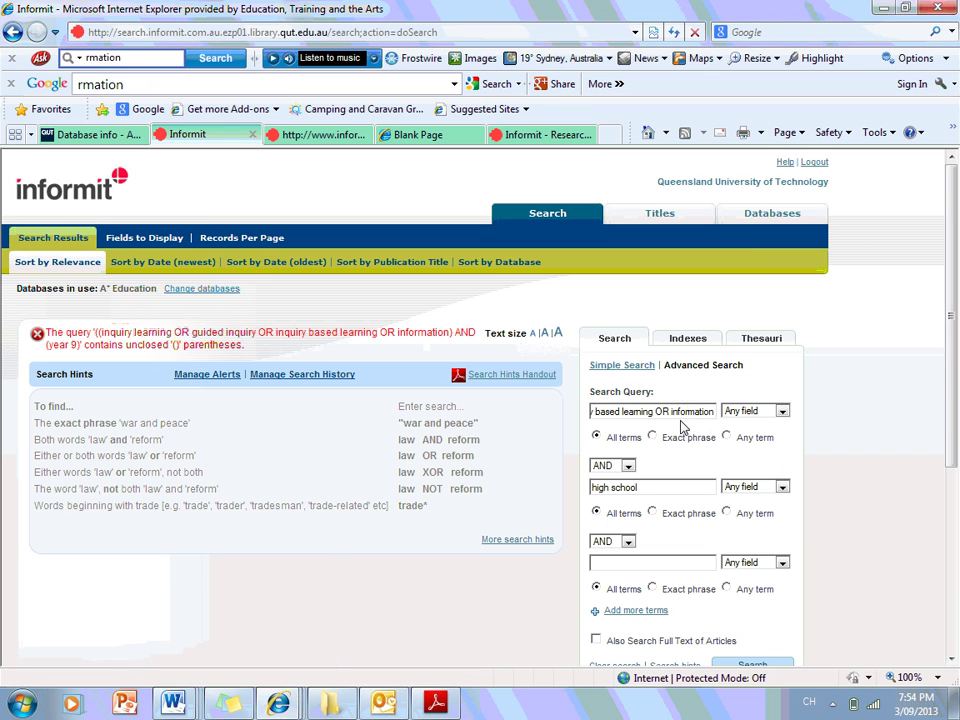
Complete the ending of the first search term as "information literacy"
{"action": "left_click_drag", "start_coordinate": [649, 417], "coordinate": [716, 414]}
{"action": "left_click", "coordinate": [787, 418]}
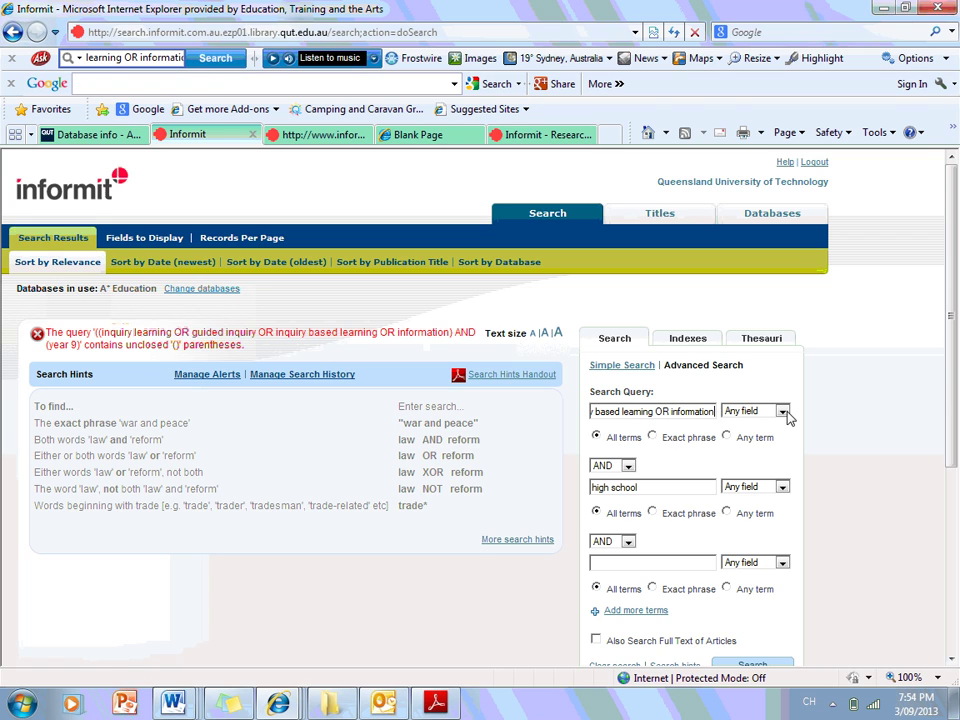
{"action": "type", "text": "literacy"}
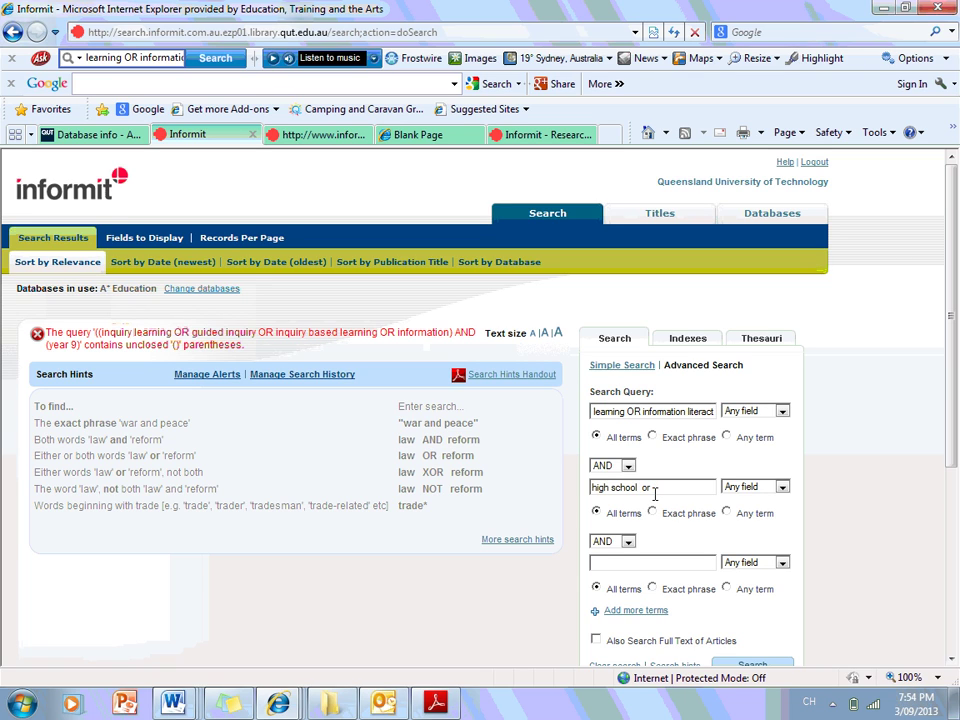
Extend the second search term to "high school or secondary" and enter "science" as the third term
{"action": "type", "text": "condart"}
Cut the first search term down to "inquiry learning", removing the opening parenthesis and all the OR alternatives
{"action": "left_click", "coordinate": [693, 411]}
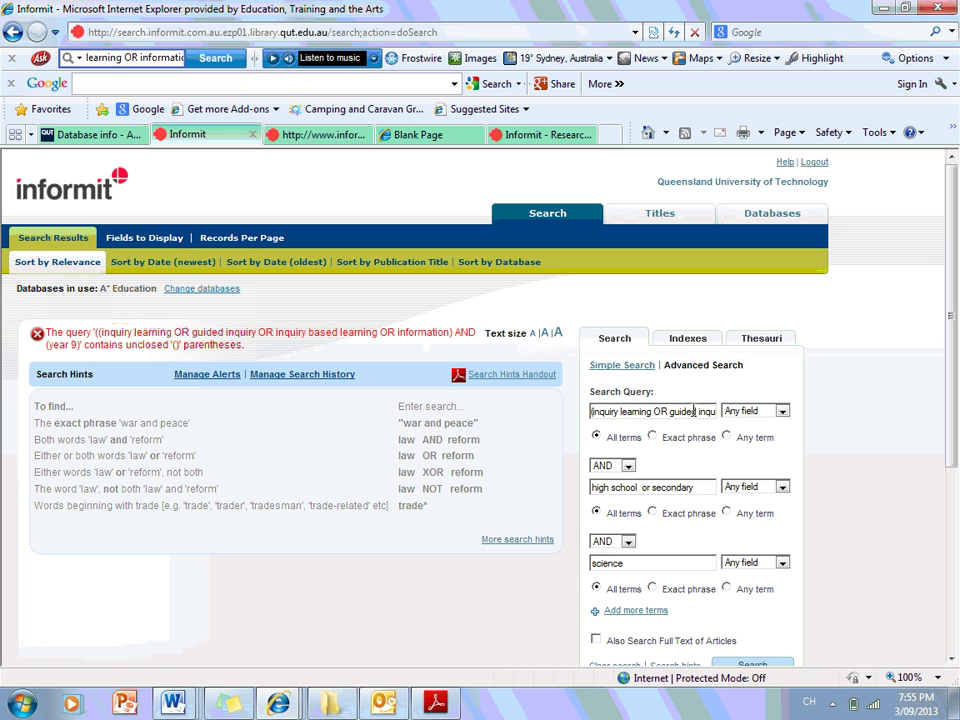
{"action": "key", "text": "Delete"}
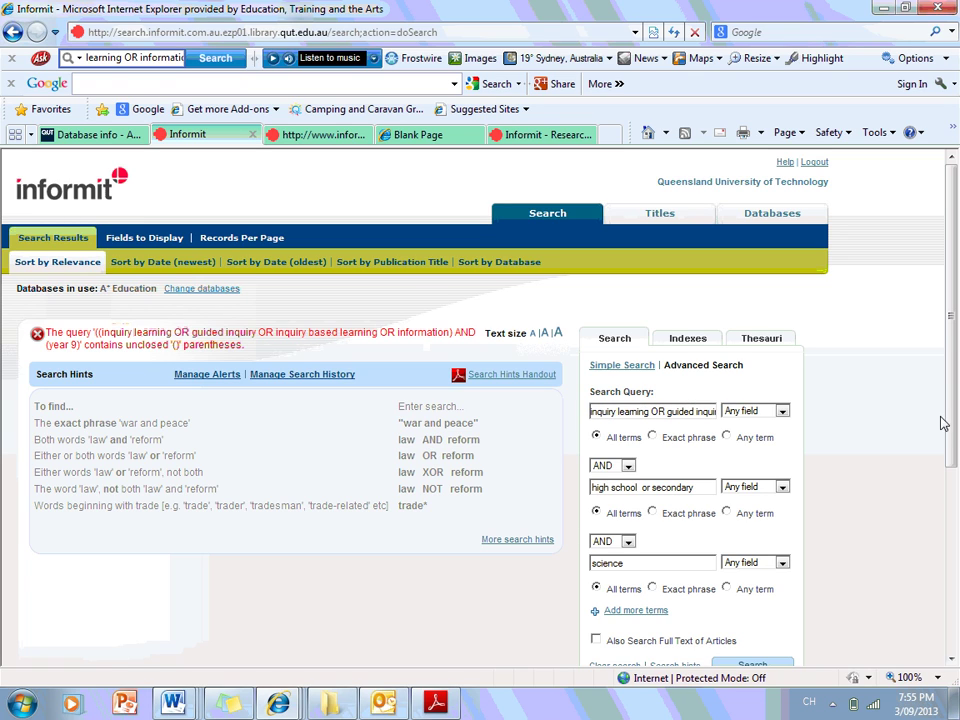
{"action": "scroll", "coordinate": [815, 344], "scroll_direction": "down", "scroll_amount": 1}
{"action": "key", "text": "Delete"}
{"action": "key", "text": "Delete"}
{"action": "key", "text": "Delete"}
{"action": "key", "text": "Delete"}
{"action": "key", "text": "Delete"}
{"action": "key", "text": "Delete"}
{"action": "key", "text": "Delete"}
{"action": "key", "text": "Delete"}
{"action": "key", "text": "Delete"}
{"action": "key", "text": "Delete"}
{"action": "key", "text": "Delete"}
{"action": "key", "text": "Delete"}
{"action": "key", "text": "Delete"}
{"action": "key", "text": "Delete"}
{"action": "key", "text": "Delete"}
{"action": "key", "text": "Delete"}
{"action": "key", "text": "Delete"}
{"action": "key", "text": "Delete"}
{"action": "key", "text": "Delete"}
{"action": "key", "text": "Delete"}
{"action": "key", "text": "Delete"}
{"action": "key", "text": "Delete"}
{"action": "key", "text": "Delete"}
{"action": "key", "text": "Delete"}
{"action": "key", "text": "Delete"}
{"action": "key", "text": "Delete"}
{"action": "key", "text": "Delete"}
{"action": "key", "text": "Delete"}
{"action": "key", "text": "Delete"}
{"action": "key", "text": "Delete"}
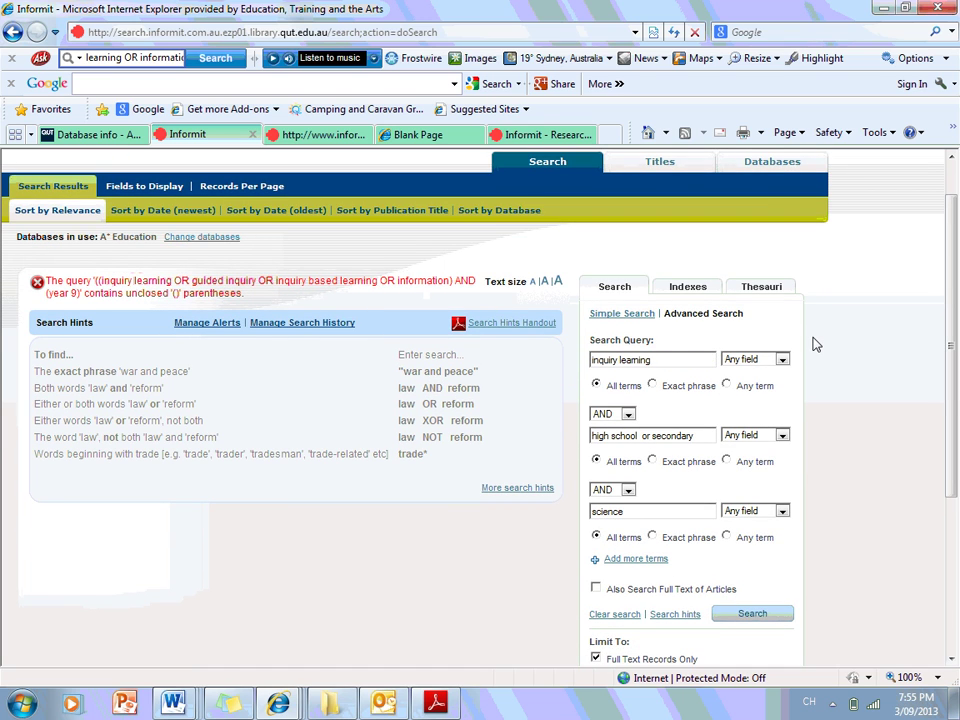
Capitalise the operator in the second term to read "high school OR secondary" and run the search
{"action": "double_click", "coordinate": [647, 436]}
{"action": "type", "text": "OR"}
{"action": "left_click", "coordinate": [729, 614]}
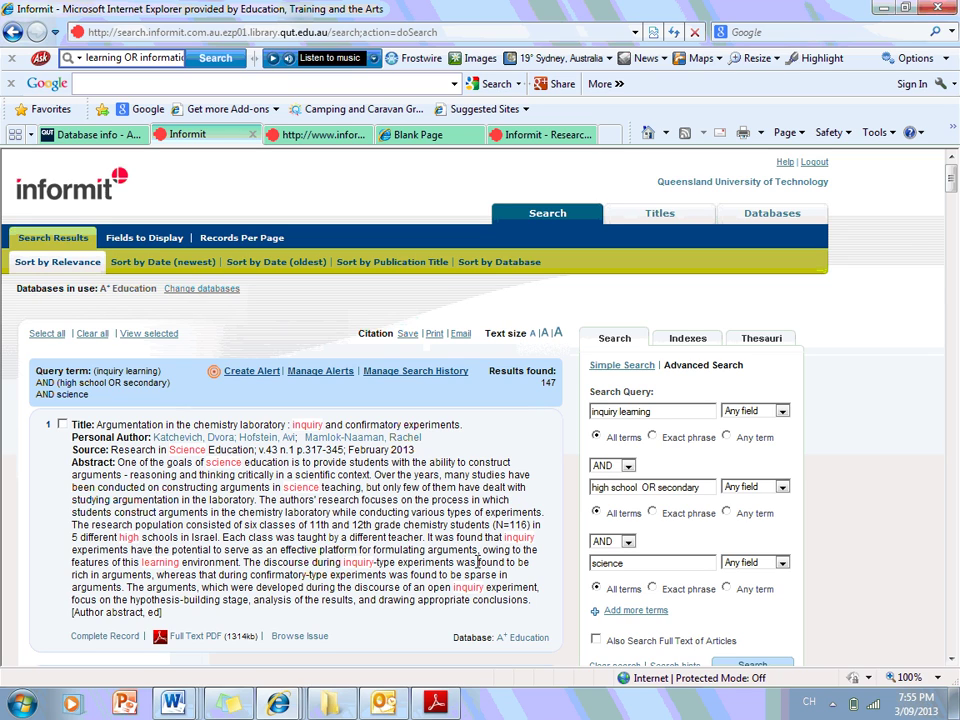
Highlight "formulating arguments" in the first result's abstract and open that article's full-text PDF in a new tab
{"action": "left_click_drag", "start_coordinate": [426, 549], "coordinate": [478, 551]}
{"action": "left_click", "coordinate": [373, 549]}
{"action": "left_click", "coordinate": [298, 570]}
{"action": "right_click", "coordinate": [174, 636]}
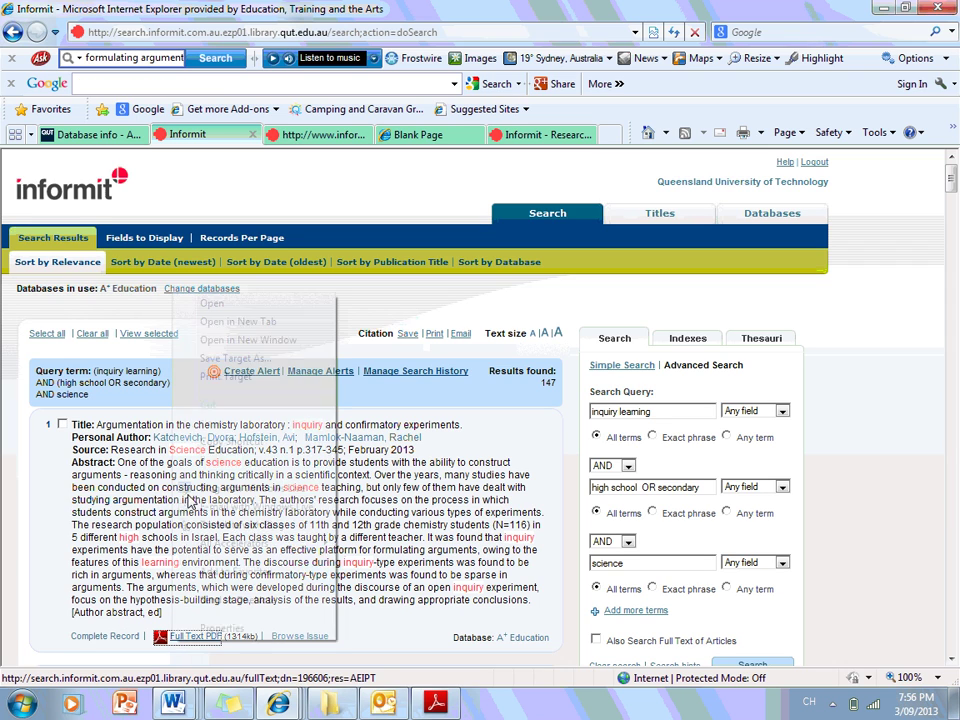
{"action": "left_click", "coordinate": [263, 323]}
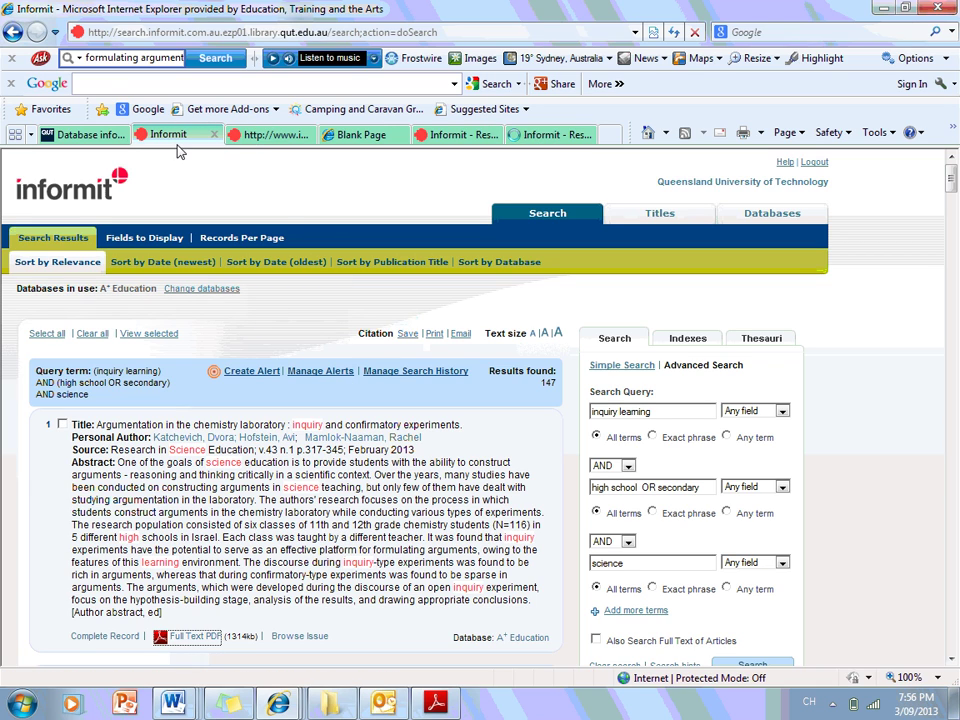
{"action": "left_click", "coordinate": [834, 708]}
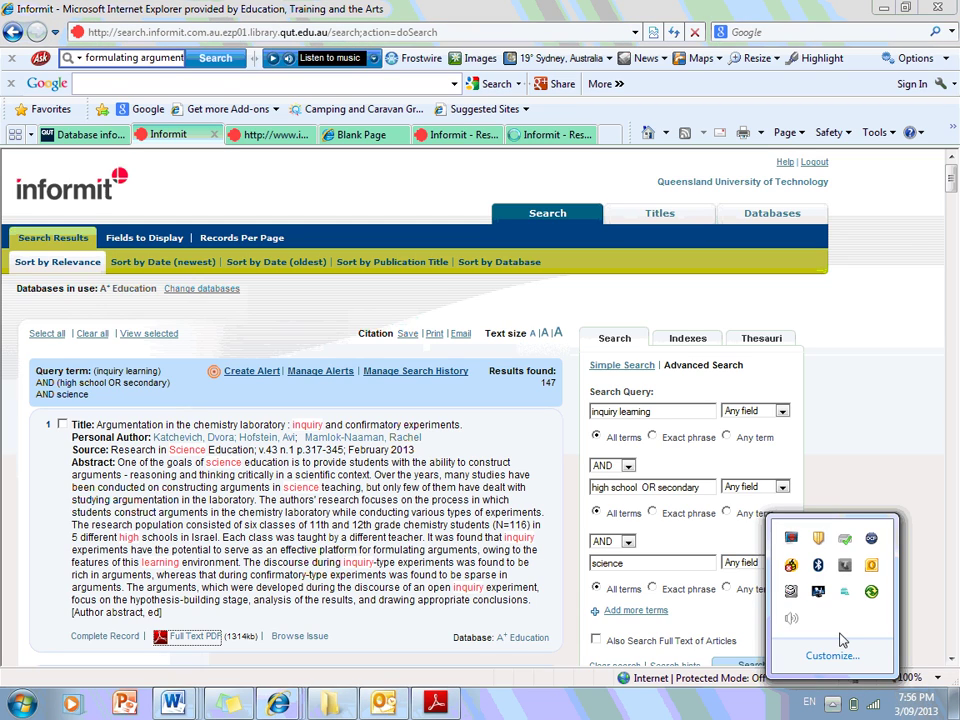